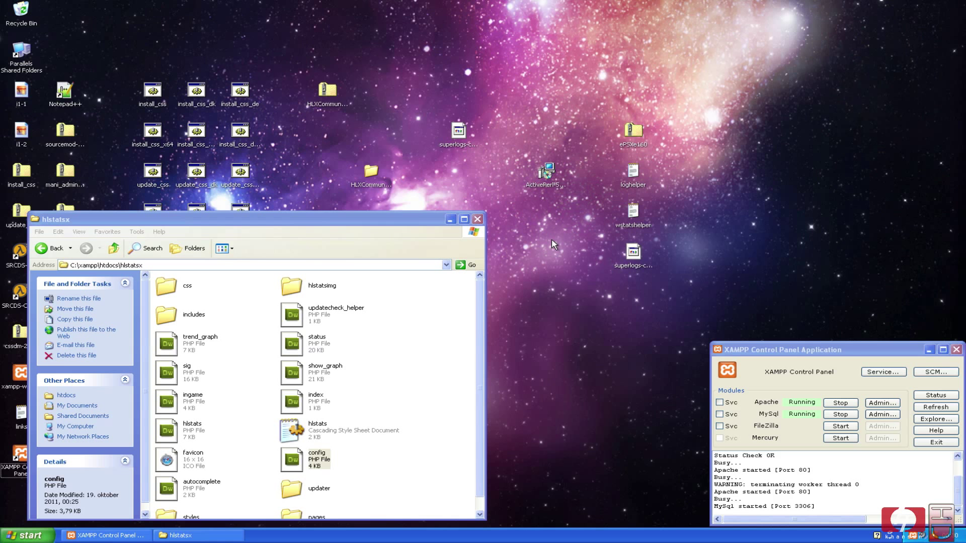
Move the hlstatsx folder window higher and open config.php.
drag(324, 222, 443, 99)
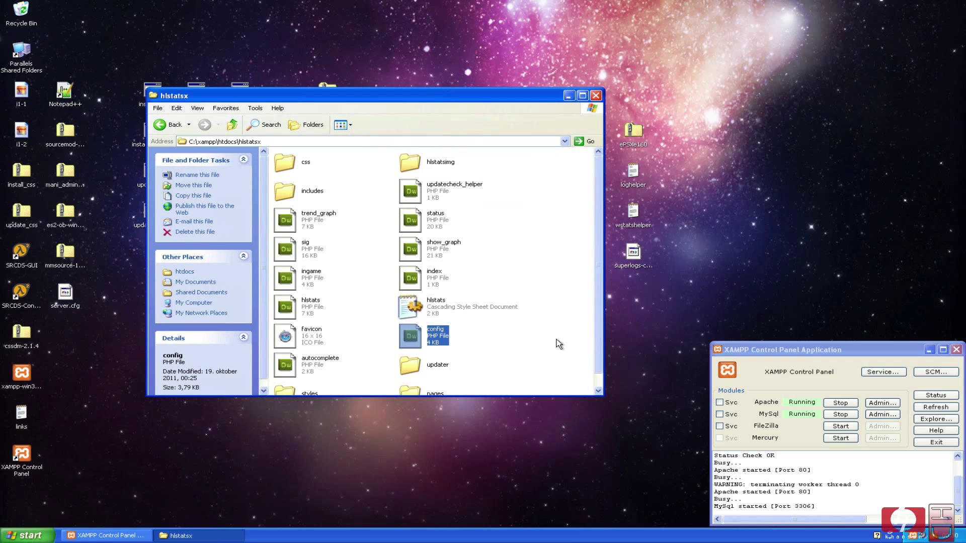
double_click(412, 334)
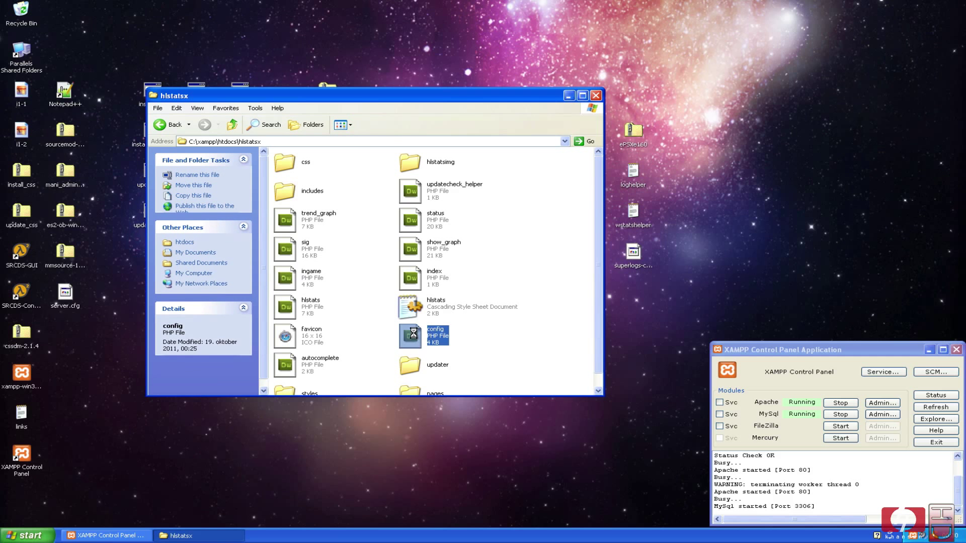
right_click(412, 333)
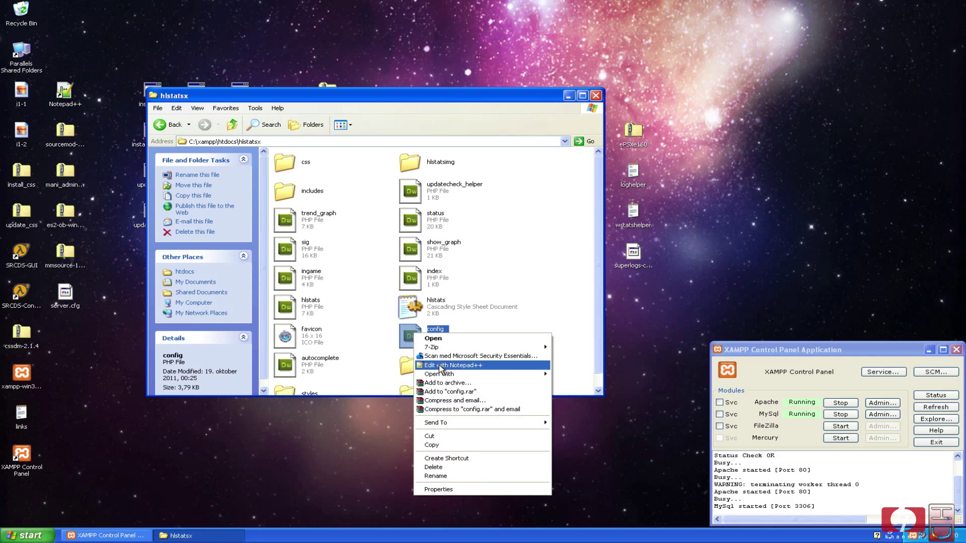
click(440, 366)
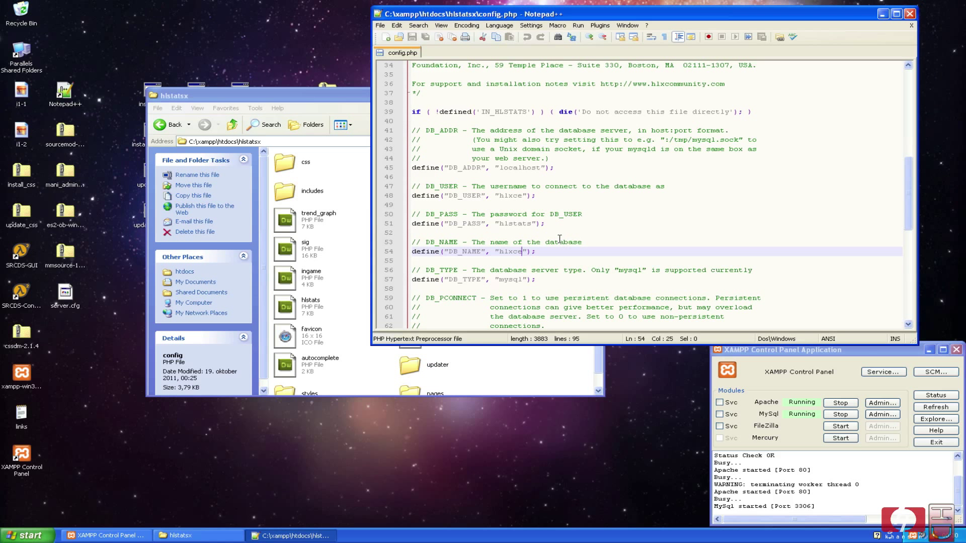
click(515, 168)
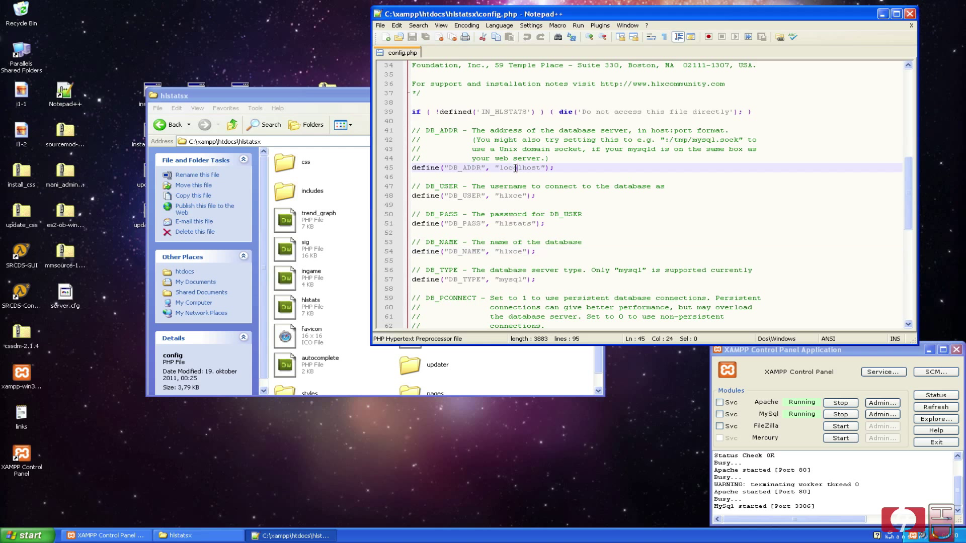
click(513, 196)
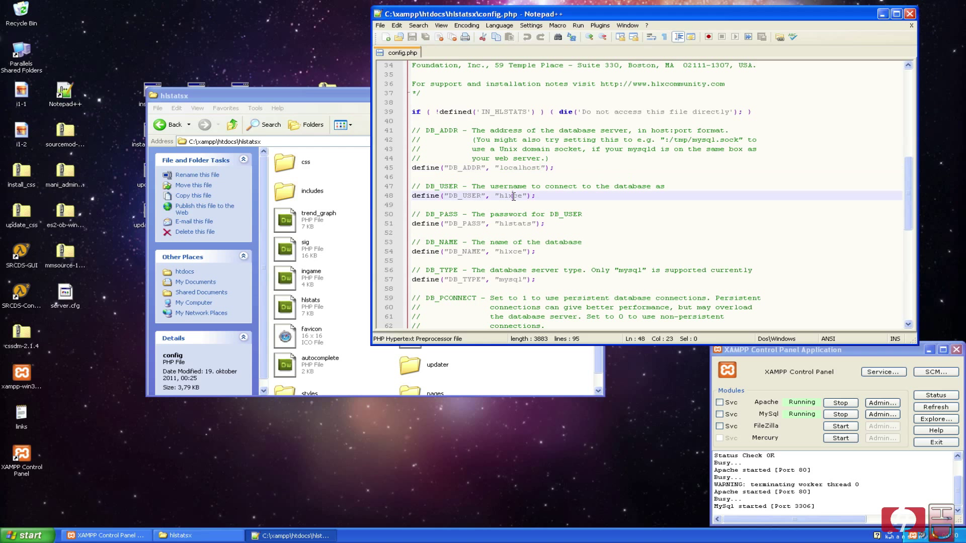
double_click(513, 196)
double_click(515, 224)
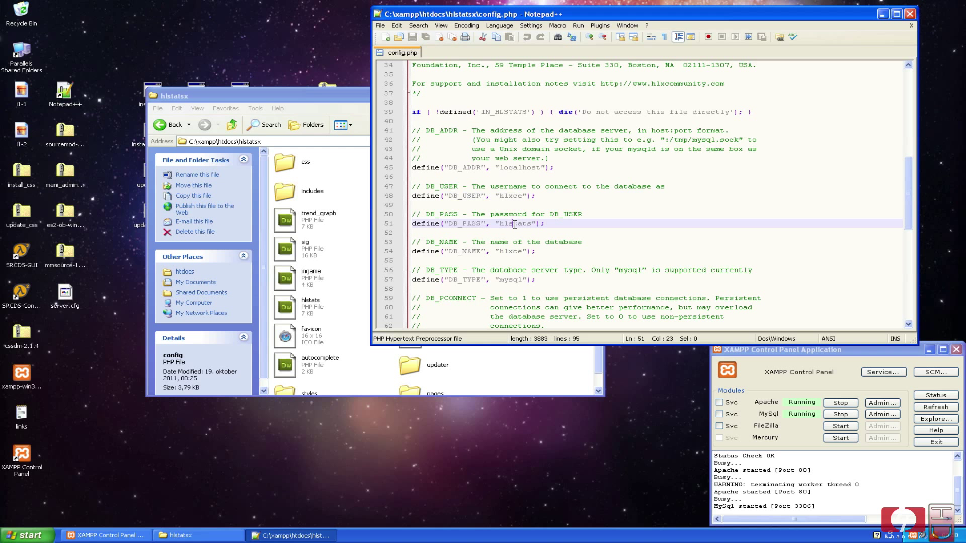
double_click(513, 252)
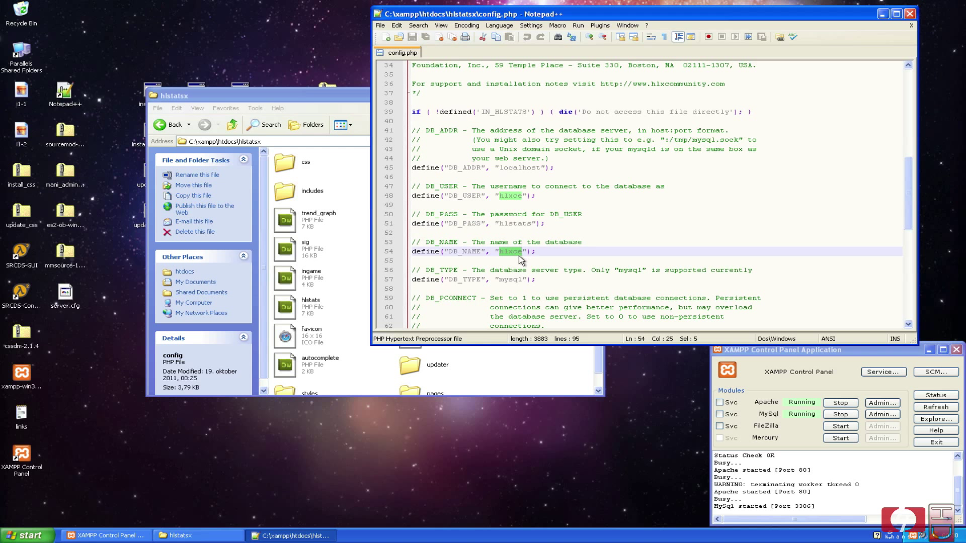
double_click(511, 280)
click(523, 241)
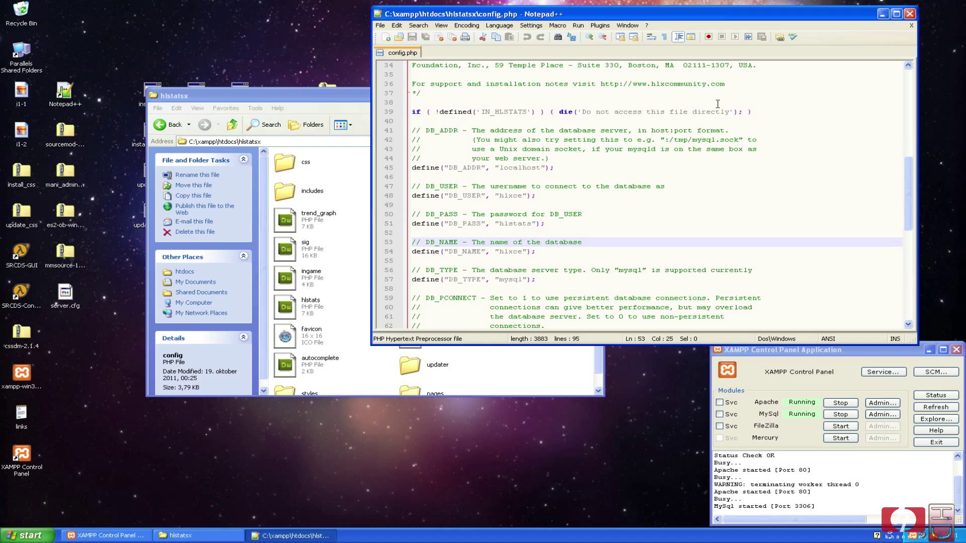
click(909, 14)
click(561, 270)
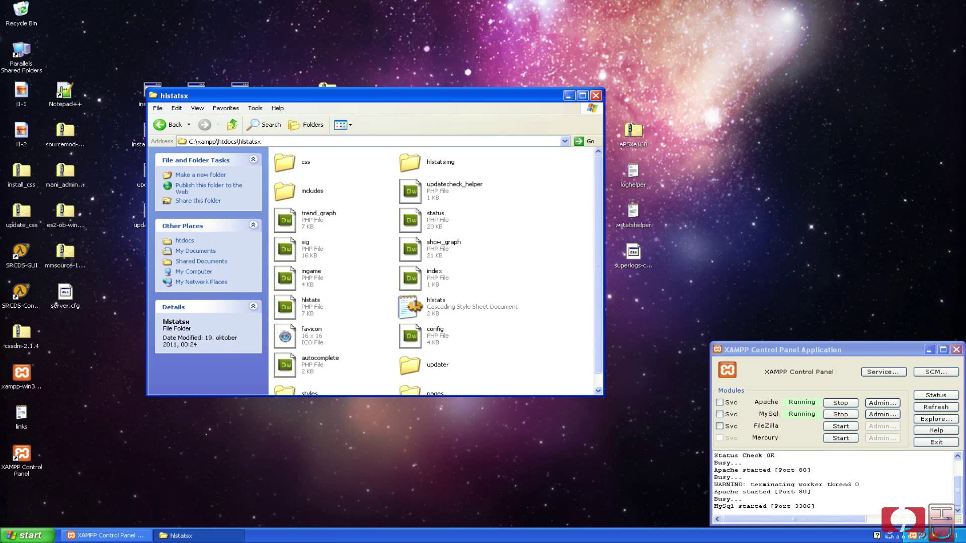
click(28, 535)
click(63, 394)
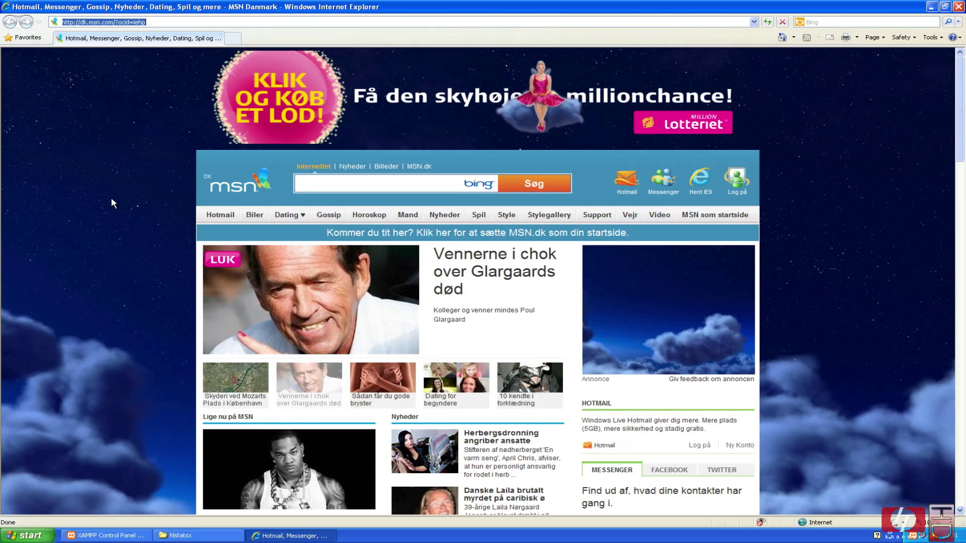
text(loca)
key(Down)
key(Down)
key(Up)
key(Return)
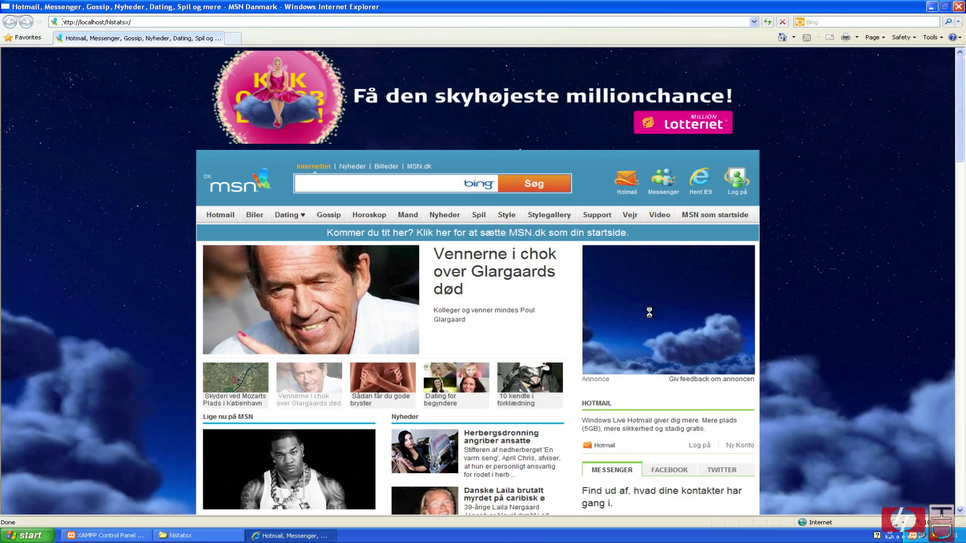
key(alt+Tab)
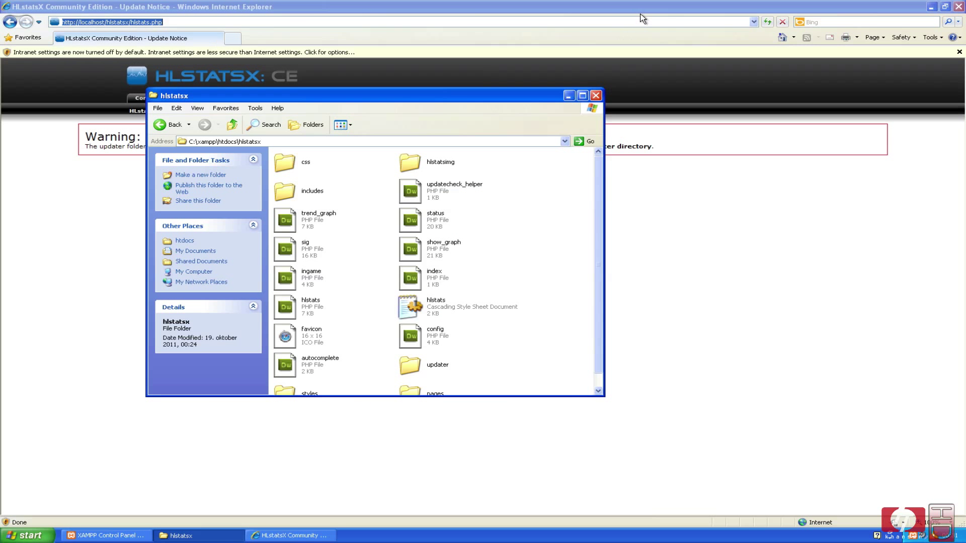
Back in the hlstatsx folder, delete the updater folder to the Recycle Bin.
click(627, 225)
click(413, 273)
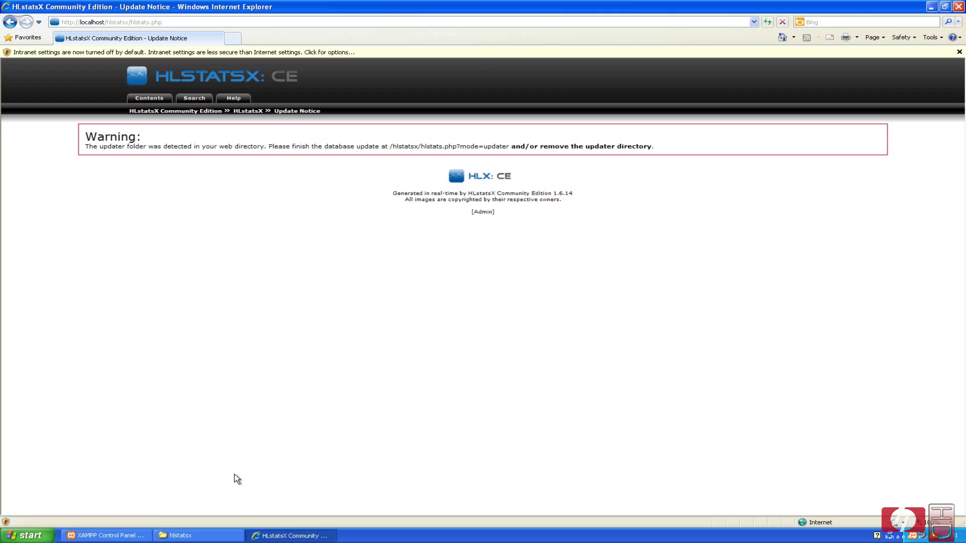
click(239, 536)
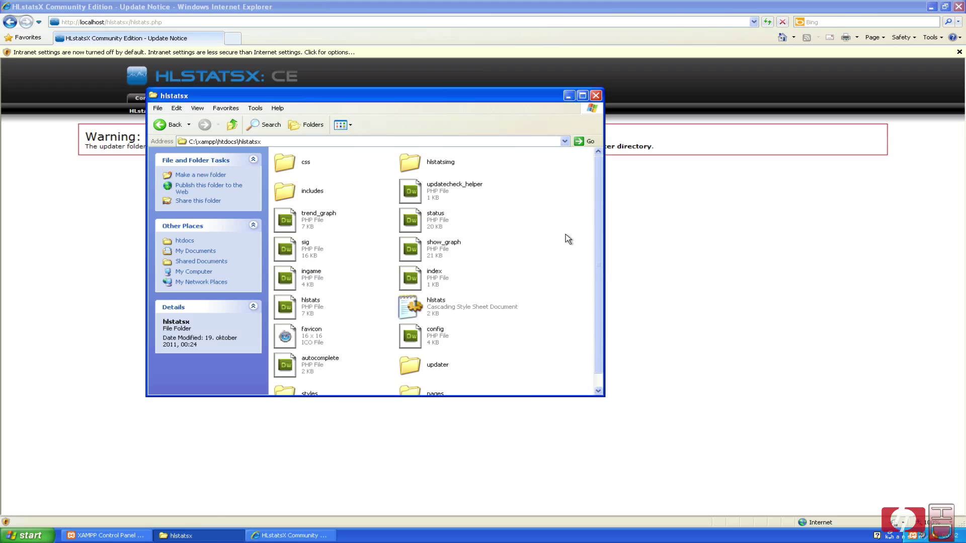
scroll(539, 217, down, 1)
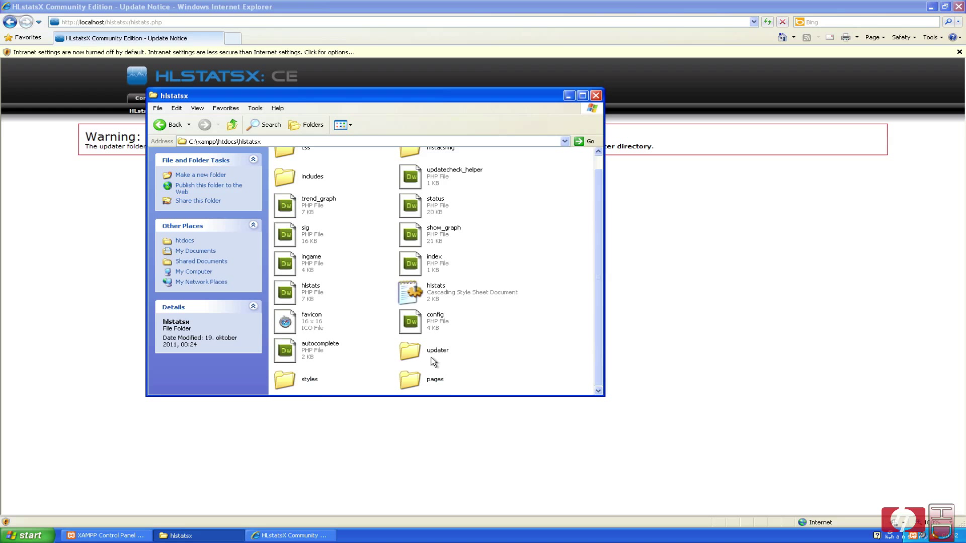
click(411, 354)
key(Delete)
key(Return)
scroll(571, 211, up, 1)
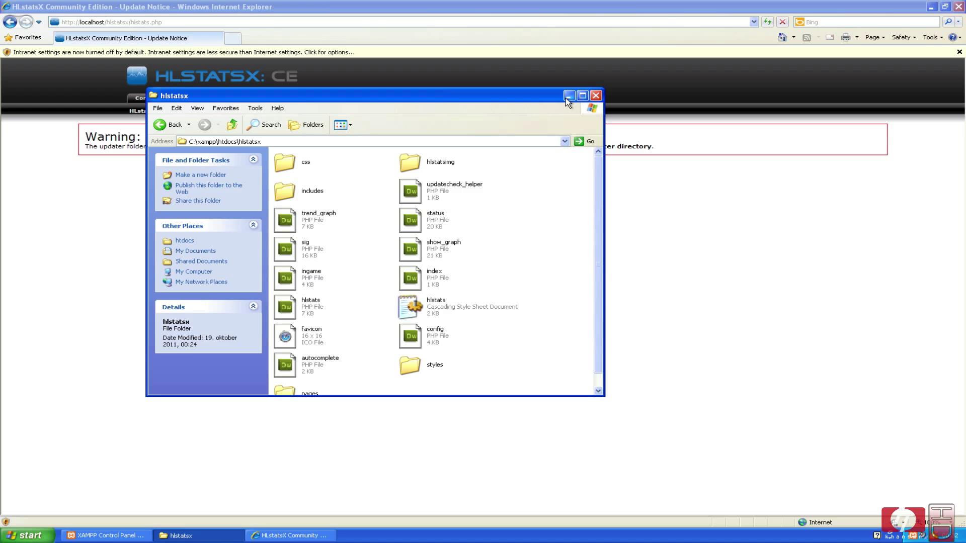
Close the folder window and reload HLstatsX, resending data, to show the front page.
click(595, 96)
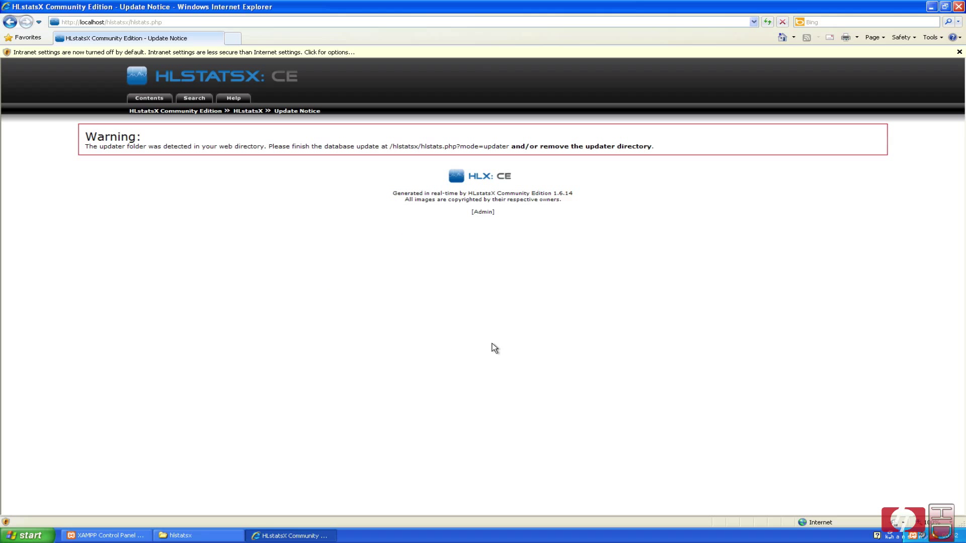
key(F5)
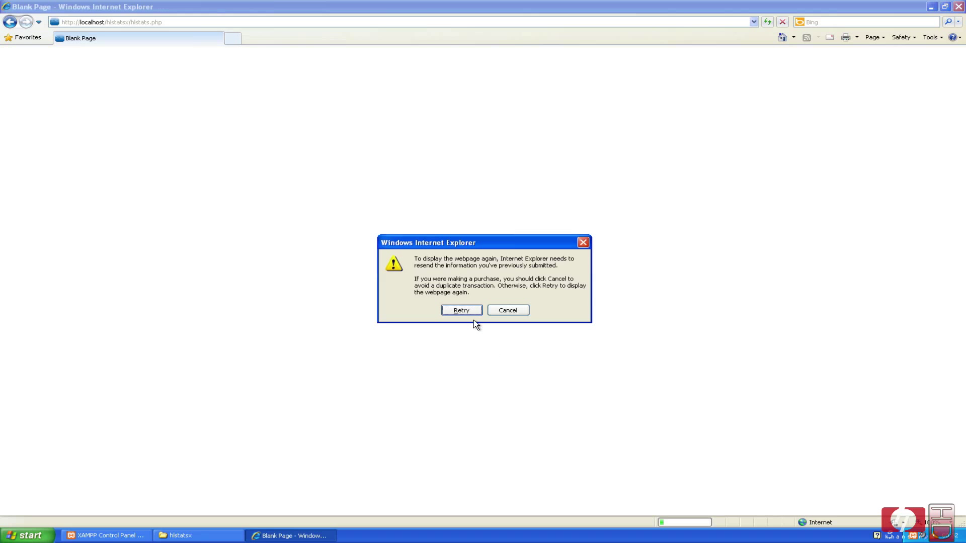
click(469, 316)
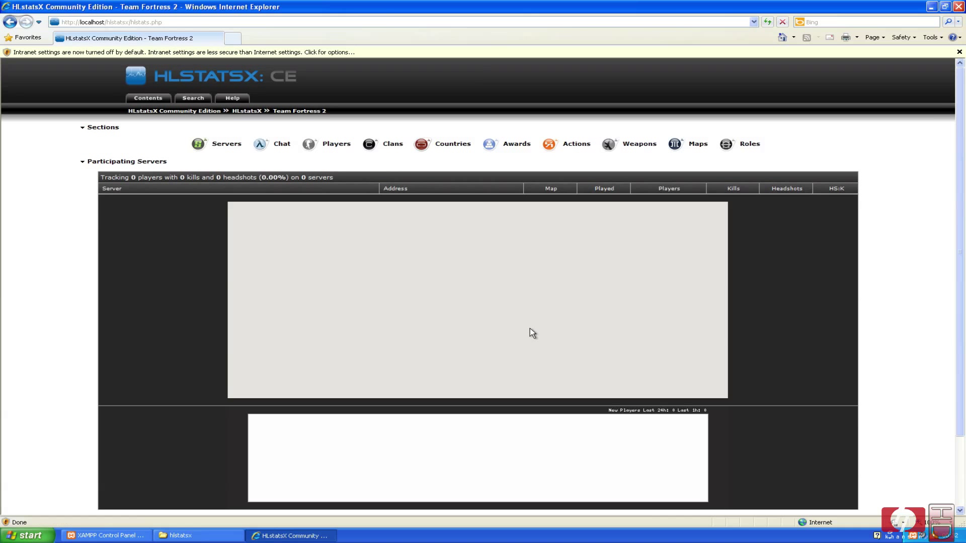
scroll(514, 316, down, 2)
scroll(514, 316, up, 2)
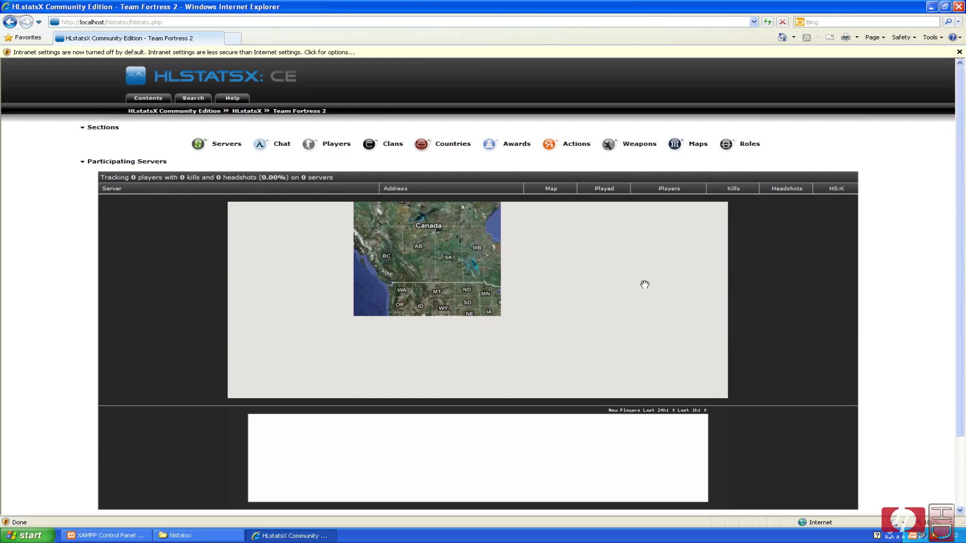
scroll(145, 431, down, 2)
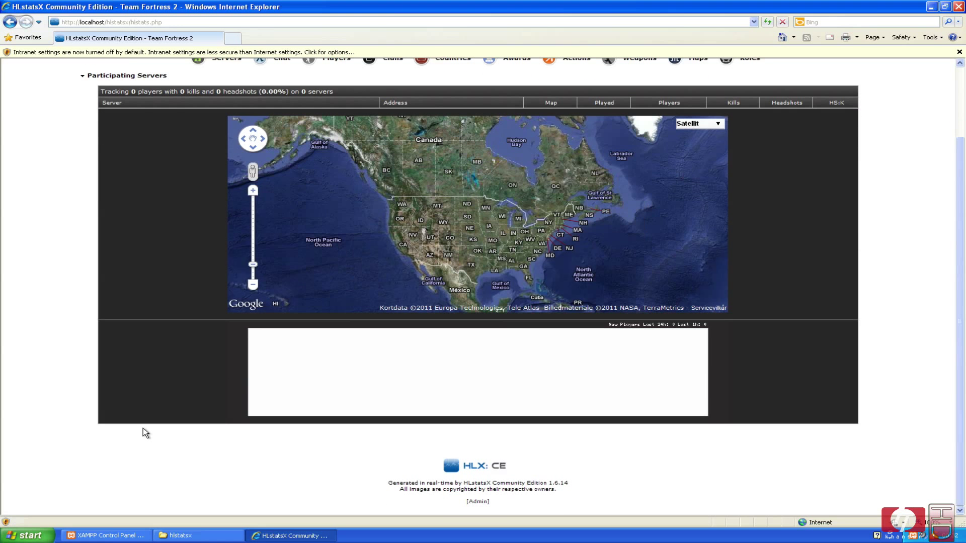
scroll(144, 431, up, 2)
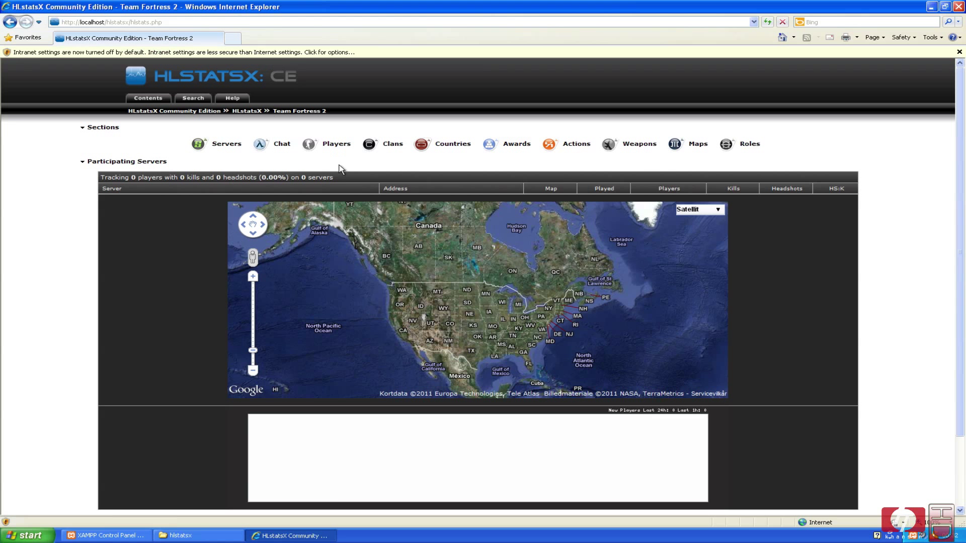
Change the address to localhost/hlstatsx/hlstats.php?mode=admin using the autocomplete suggestion.
click(532, 23)
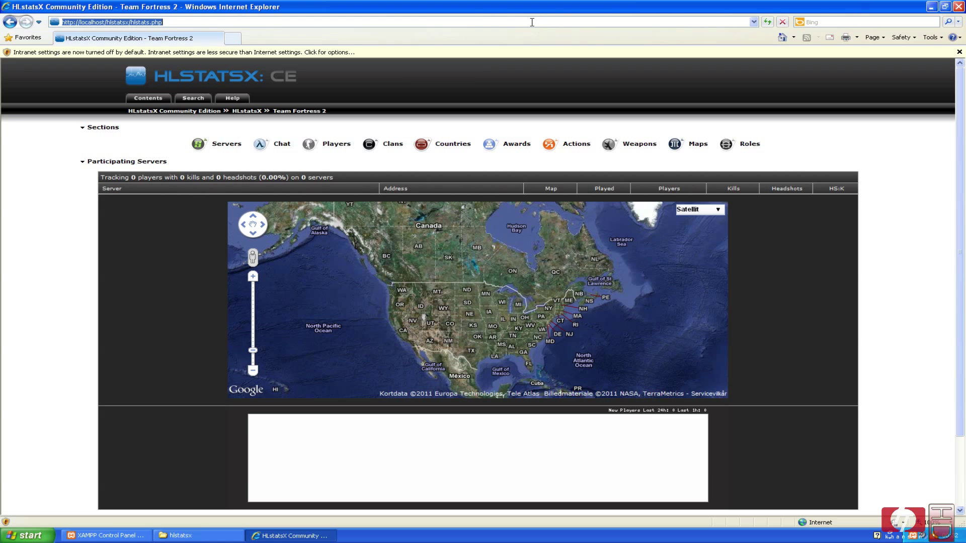
click(532, 22)
key(BackSpace)
key(BackSpace)
key(BackSpace)
key(BackSpace)
key(BackSpace)
key(BackSpace)
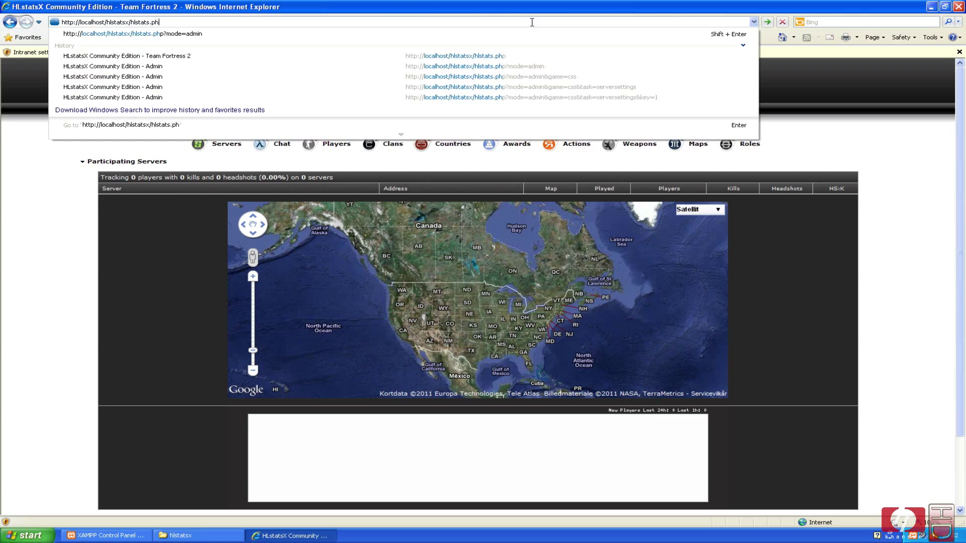
key(BackSpace)
key(BackSpace)
key(BackSpace)
key(BackSpace)
key(BackSpace)
key(BackSpace)
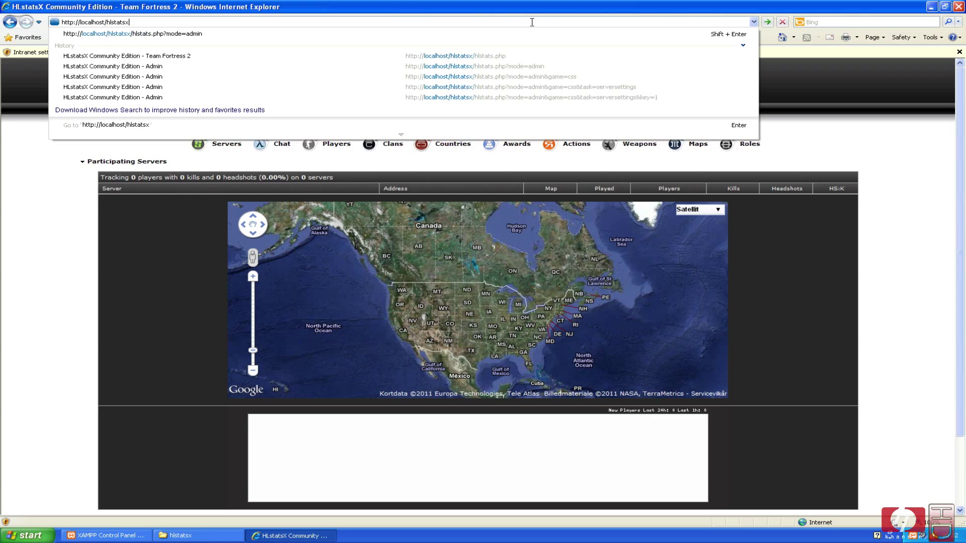
key(Down)
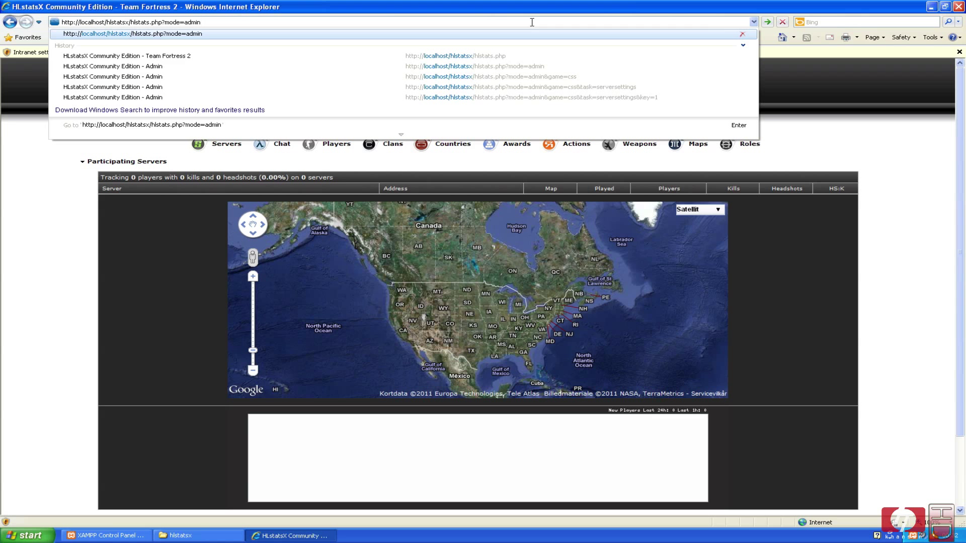
Log in on the admin page with the administrator username and password.
click(186, 38)
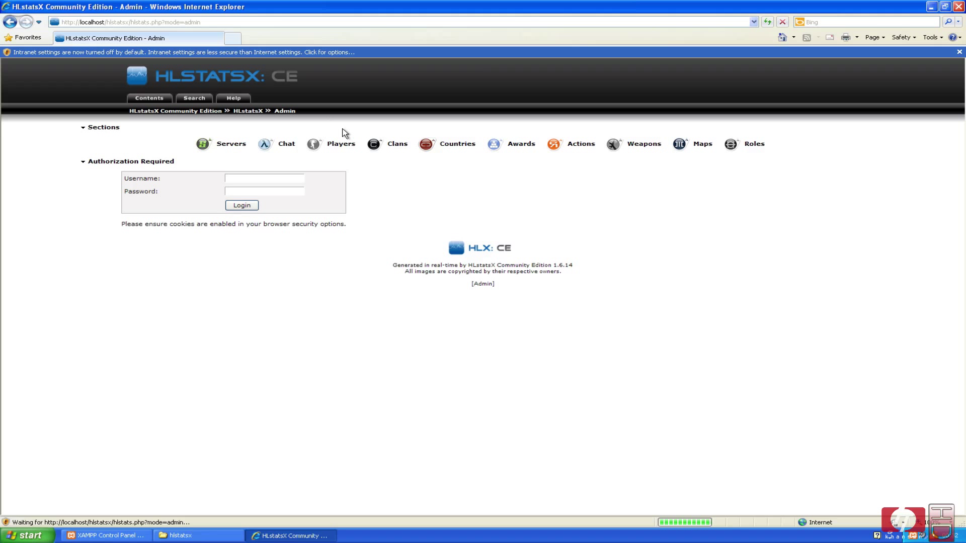
click(298, 177)
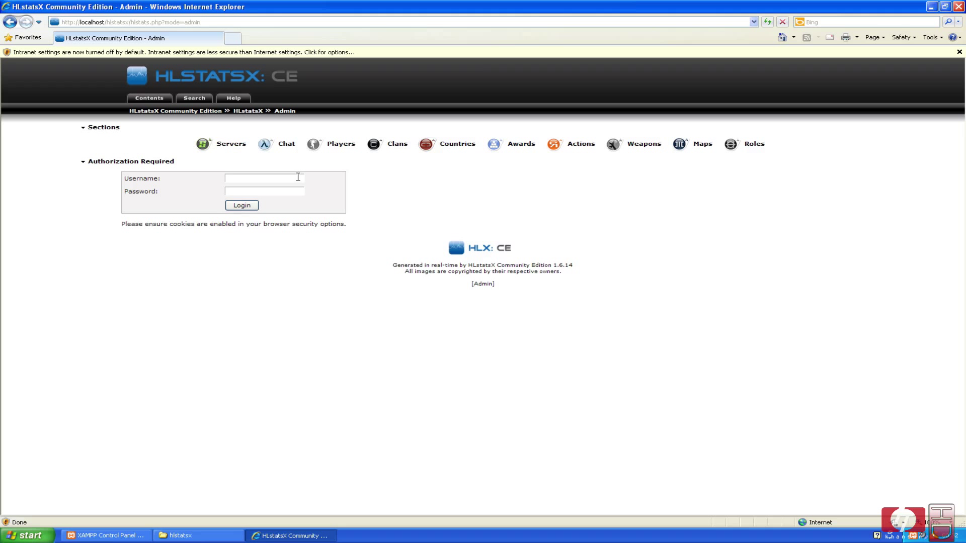
text(admin)
key(Tab)
text(12)
key(BackSpace)
key(BackSpace)
text(123456)
key(Return)
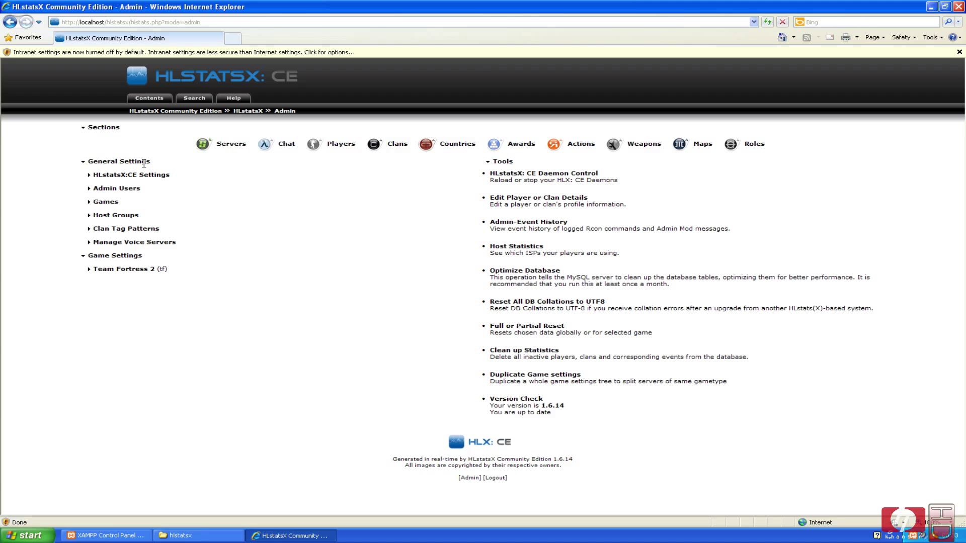
In HLstatsX:CE Settings, set Site URL to localhost/hlstatsx and a local contact e-mail.
click(131, 177)
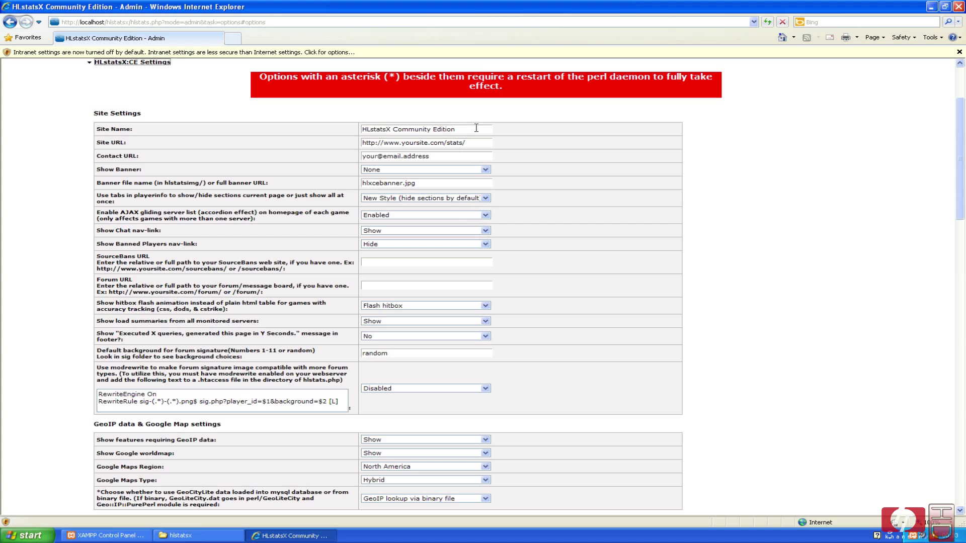
drag(474, 143, 384, 143)
text(localhost)
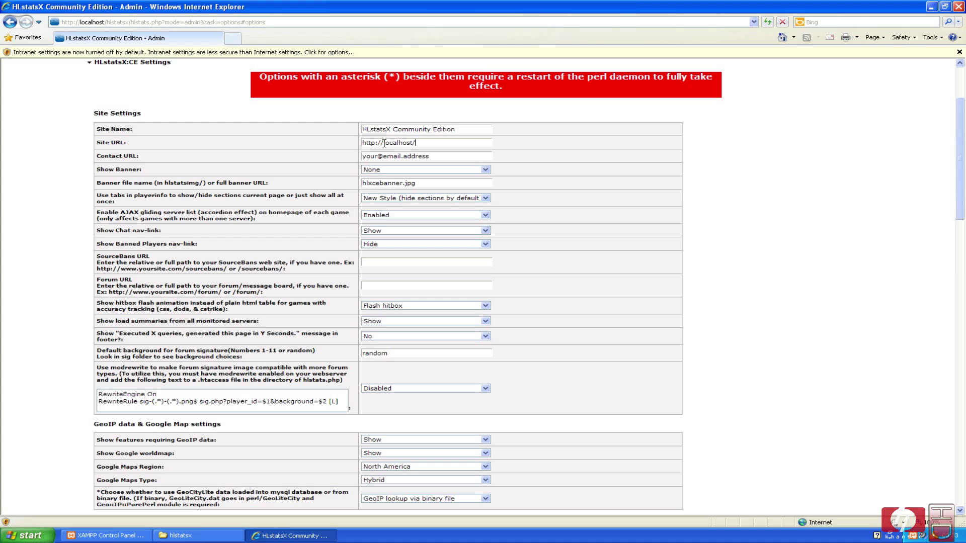
text(/hlstatsx)
key(Tab)
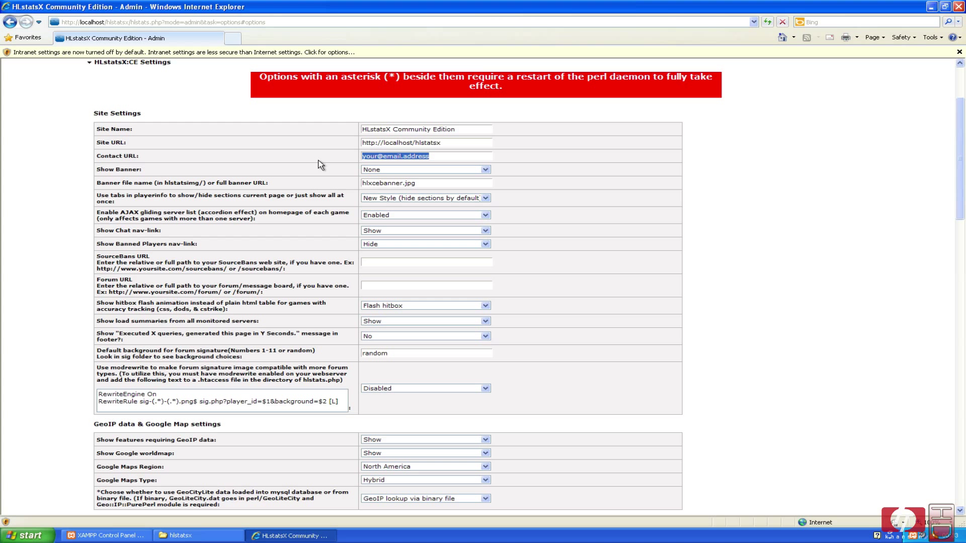
text(admin@localhost)
Set Show Banner to All Pages and keep New Style player info tabs.
click(367, 170)
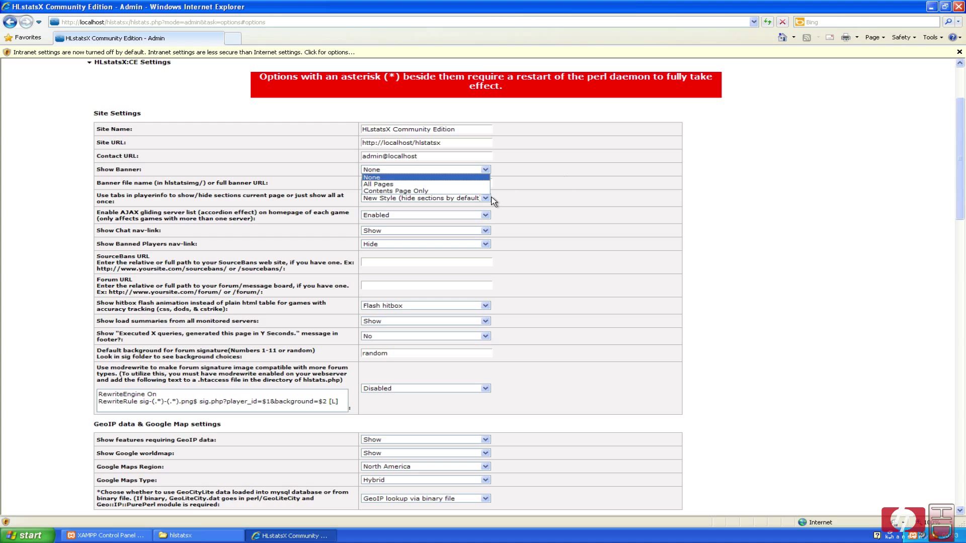
click(461, 185)
click(563, 184)
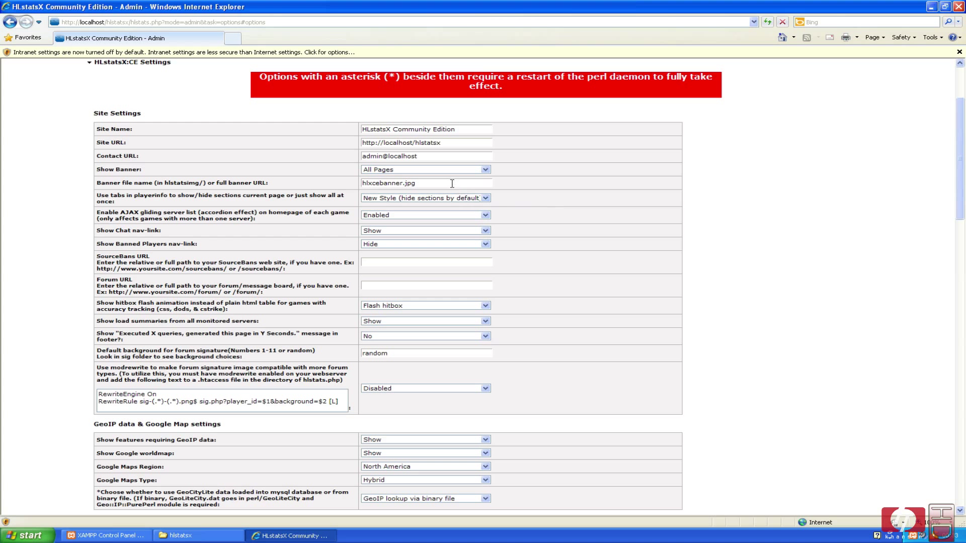
click(476, 197)
click(543, 199)
scroll(563, 227, down, 4)
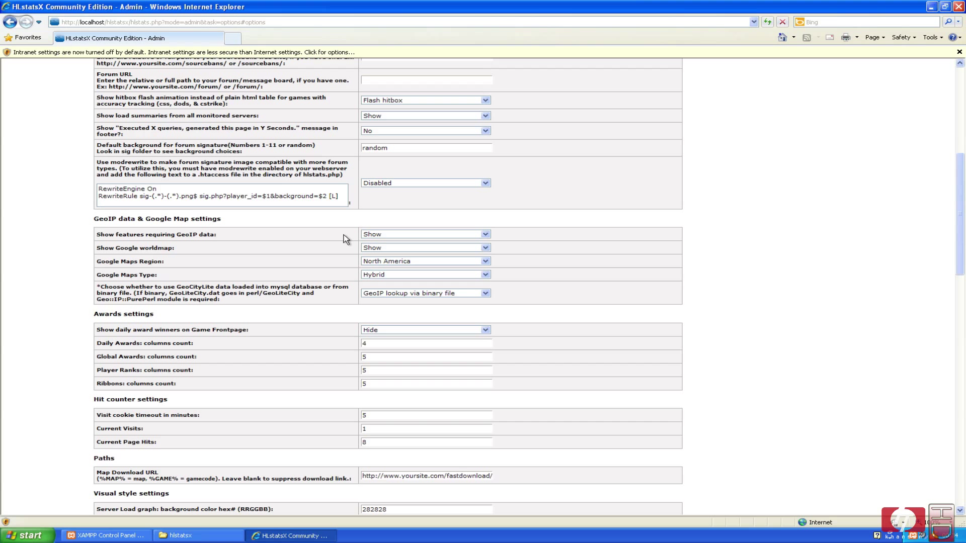
Keep GeoIP features and the Google worldmap shown, and set the map region to Denmark.
click(413, 234)
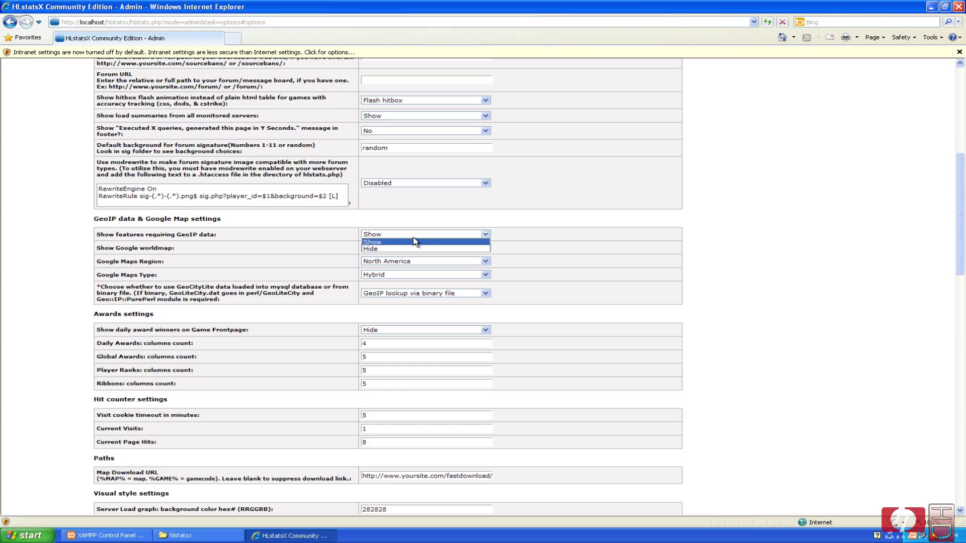
click(385, 242)
click(373, 248)
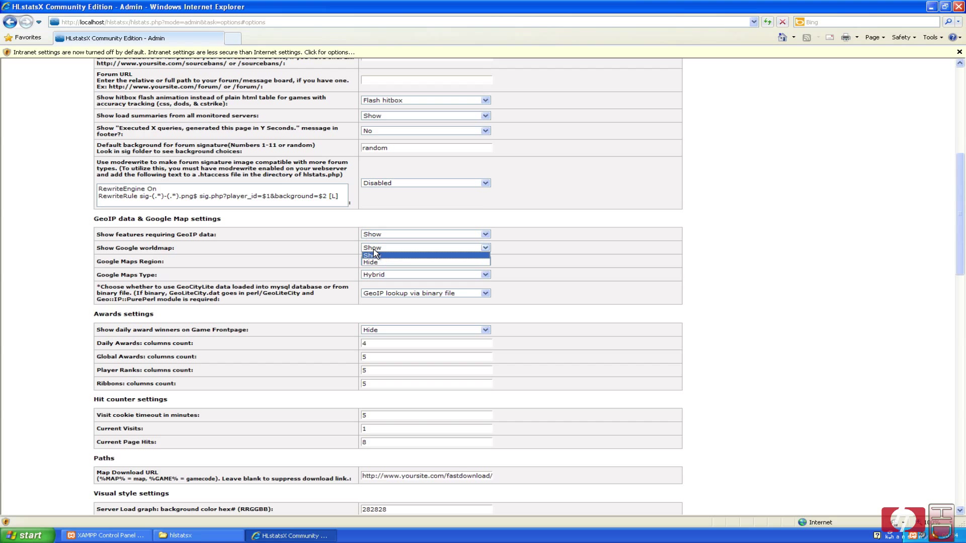
click(374, 255)
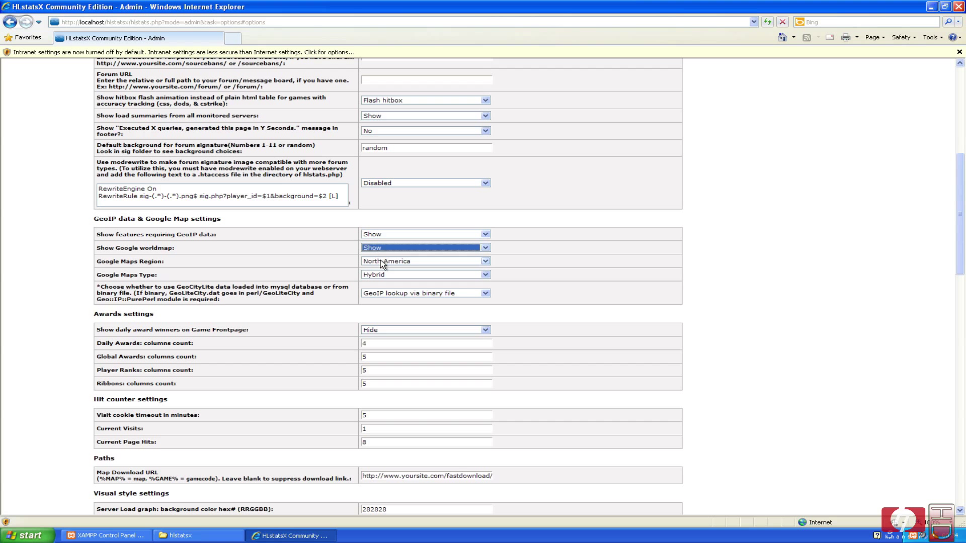
click(383, 261)
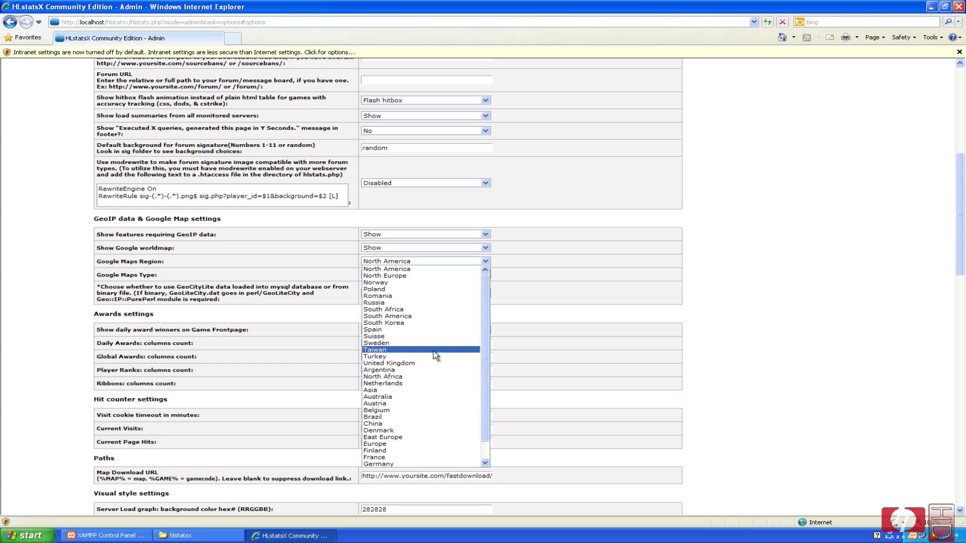
key(d)
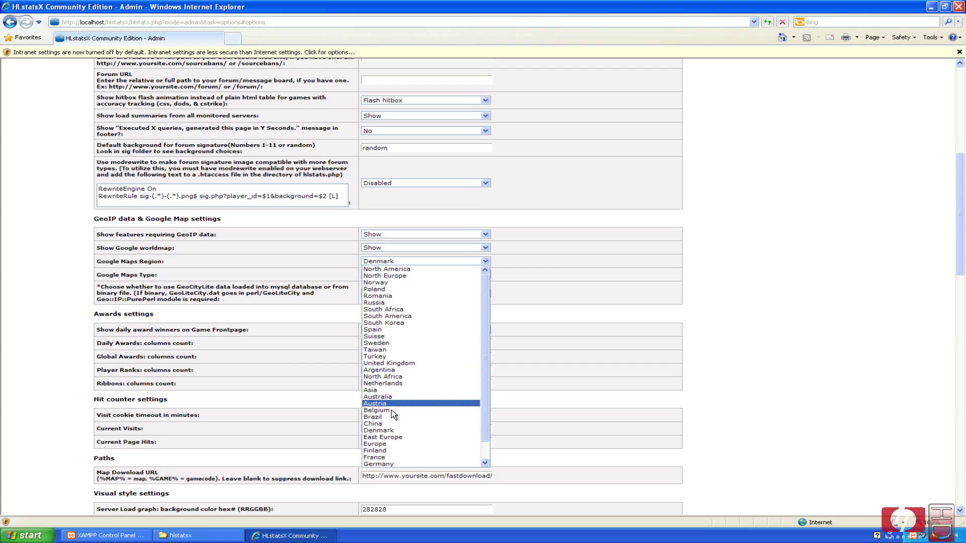
click(588, 317)
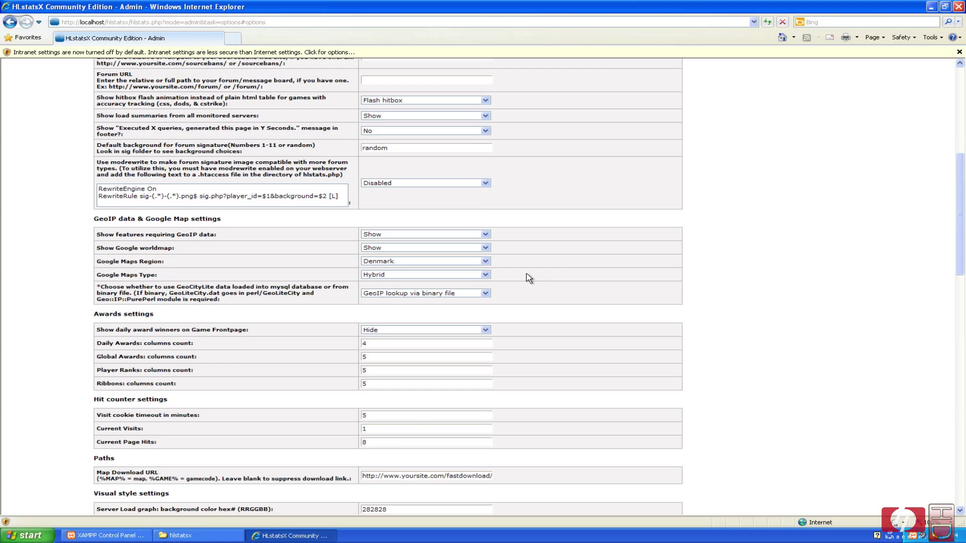
Keep Hybrid map type and GeoIP lookup via binary file, then apply the settings.
click(485, 275)
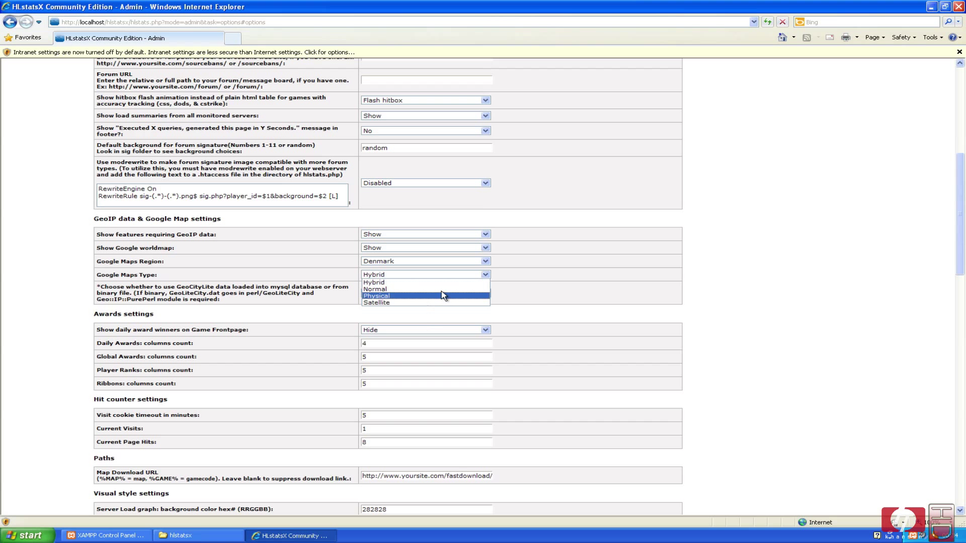
click(508, 282)
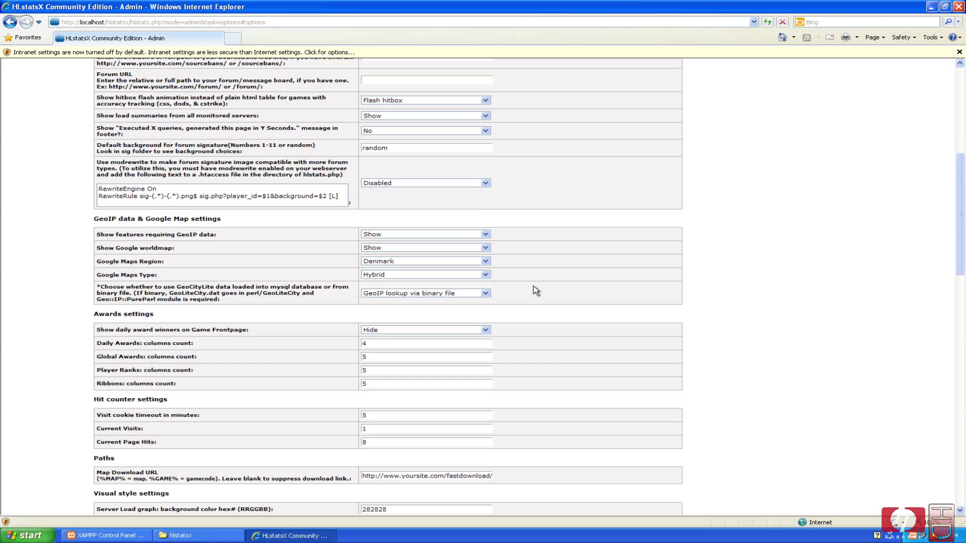
click(486, 294)
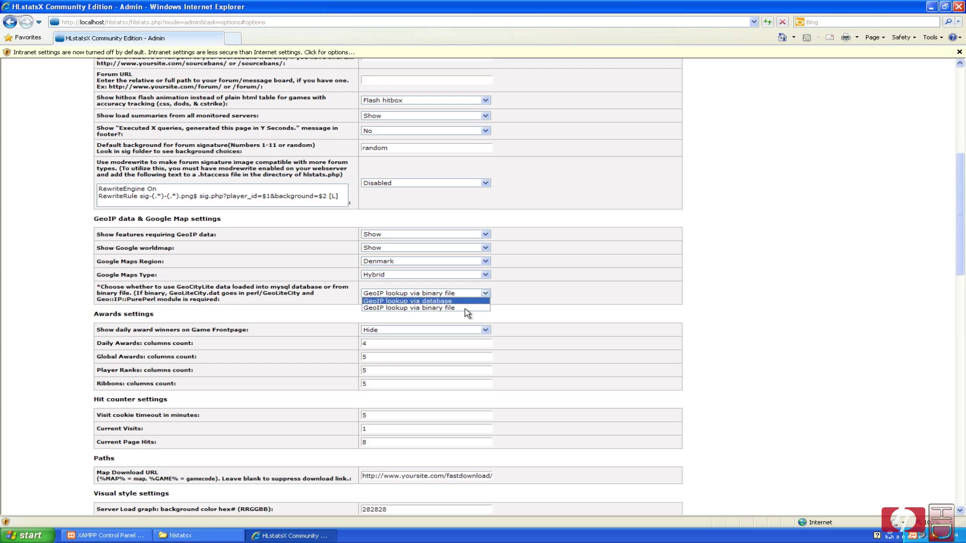
click(450, 308)
click(562, 289)
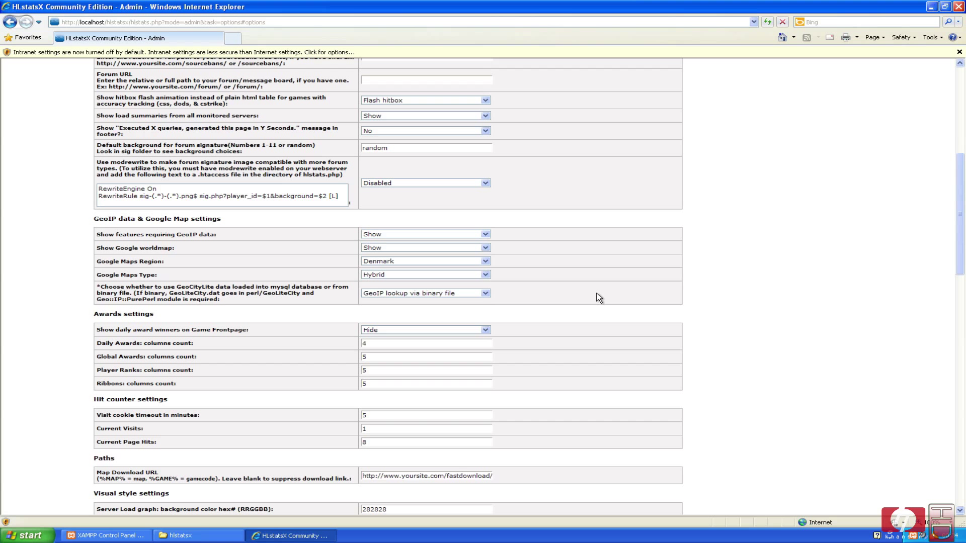
scroll(597, 296, down, 15)
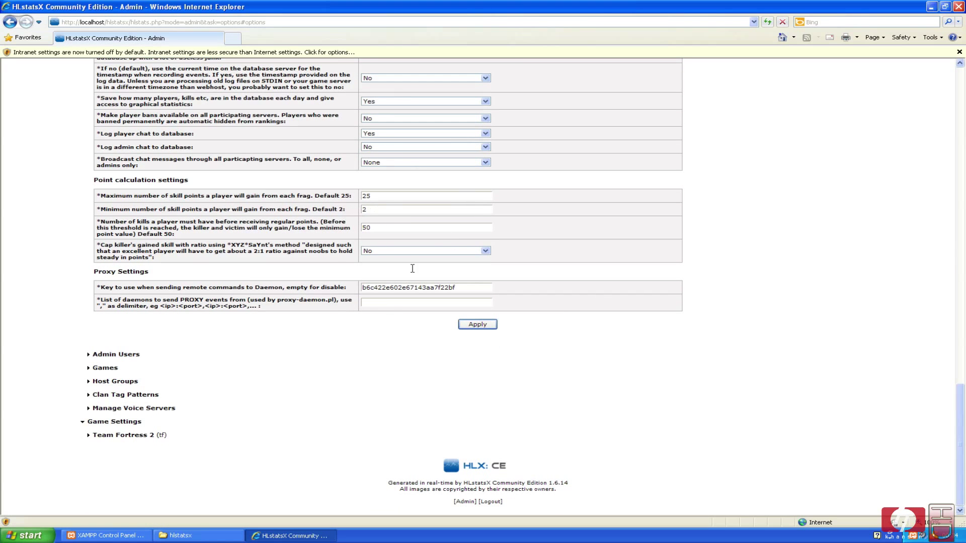
click(477, 325)
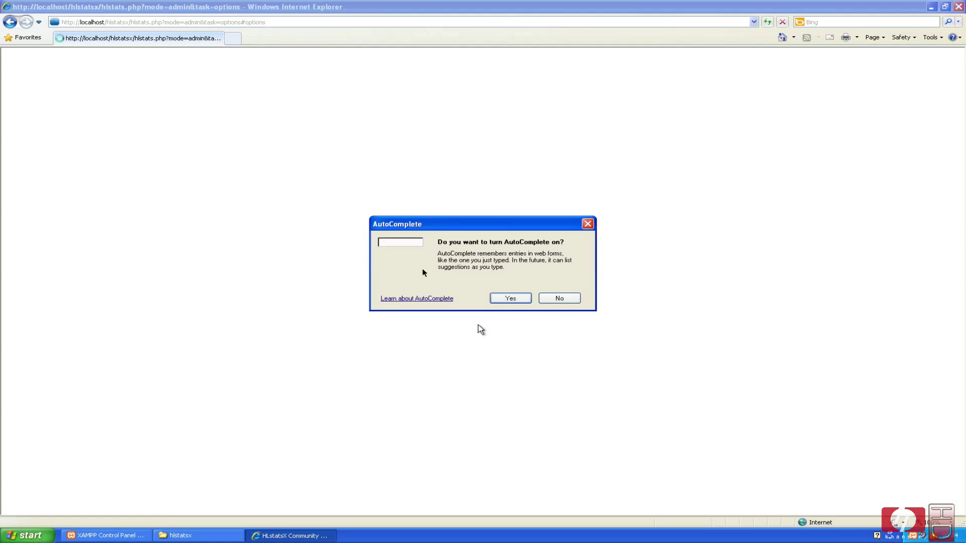
Dismiss the AutoComplete prompt and collapse HLstatsX:CE Settings back to the admin overview.
click(500, 298)
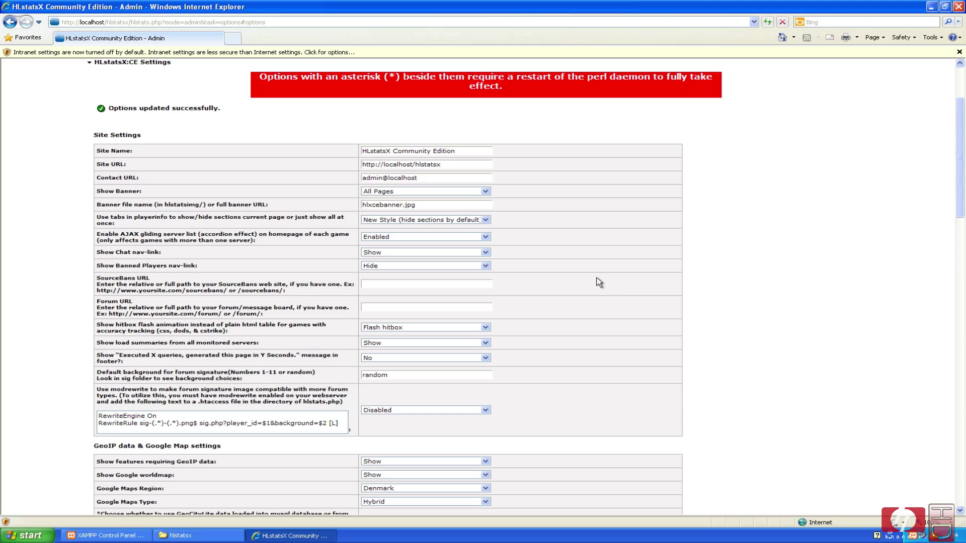
scroll(587, 271, up, 3)
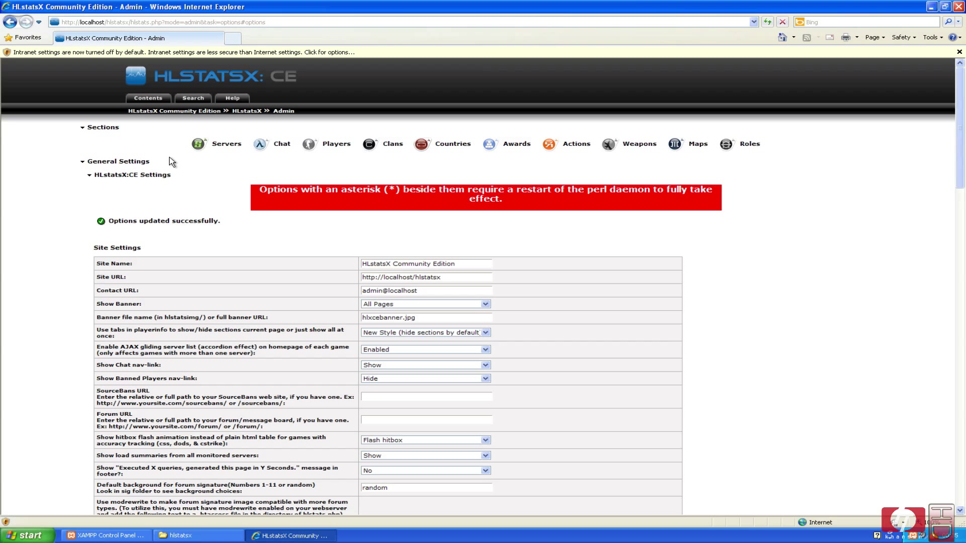
click(108, 179)
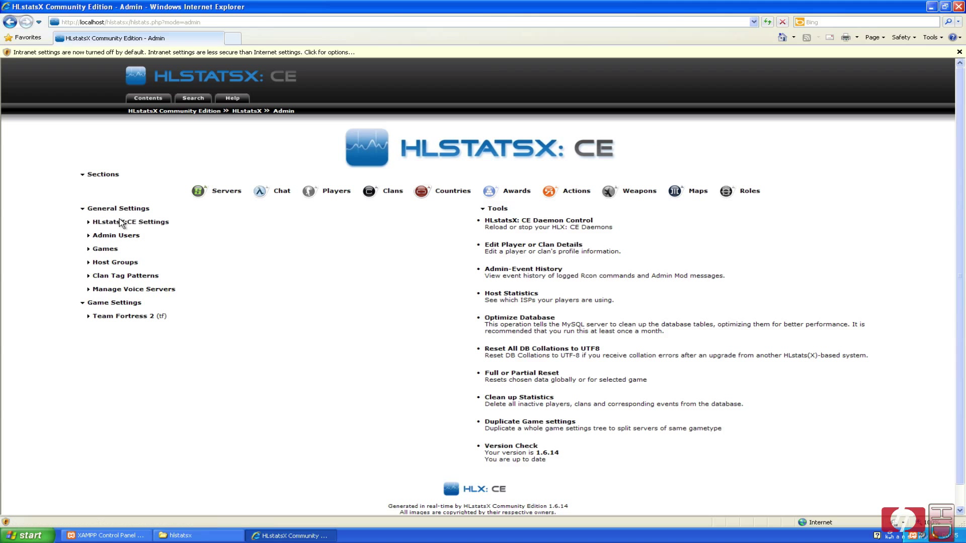
Hide Team Fortress 2 and unhide Counter-Strike: Source in the games list, then save.
click(106, 249)
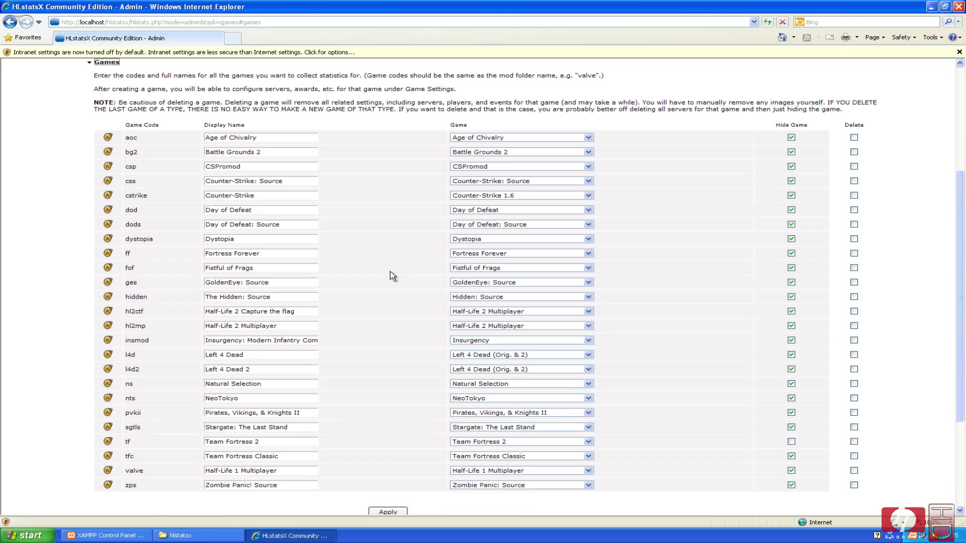
click(792, 441)
double_click(352, 285)
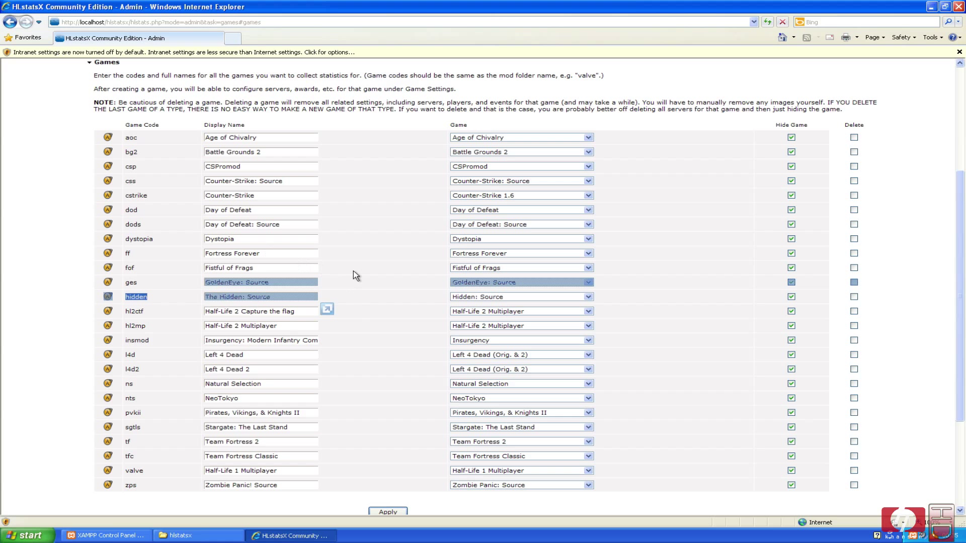
click(329, 232)
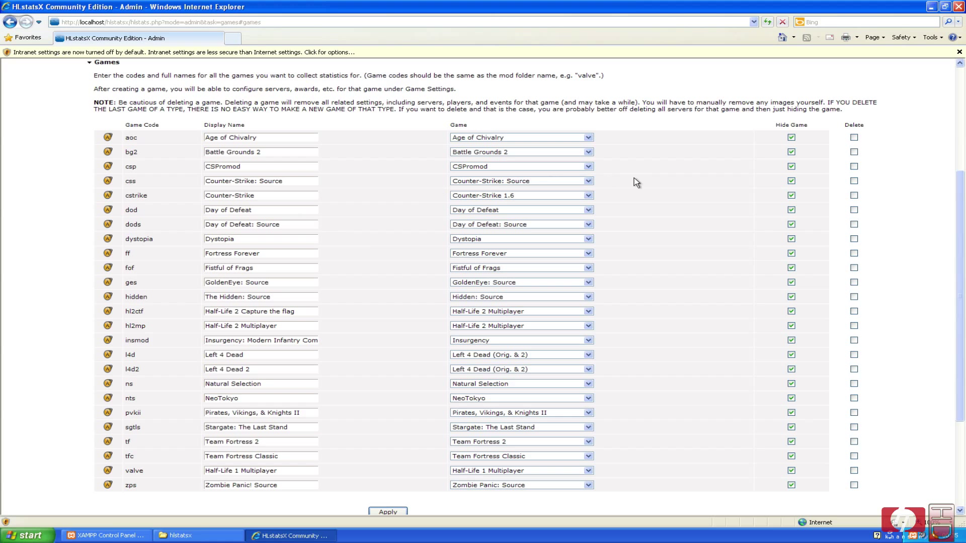
click(791, 181)
scroll(688, 283, down, 3)
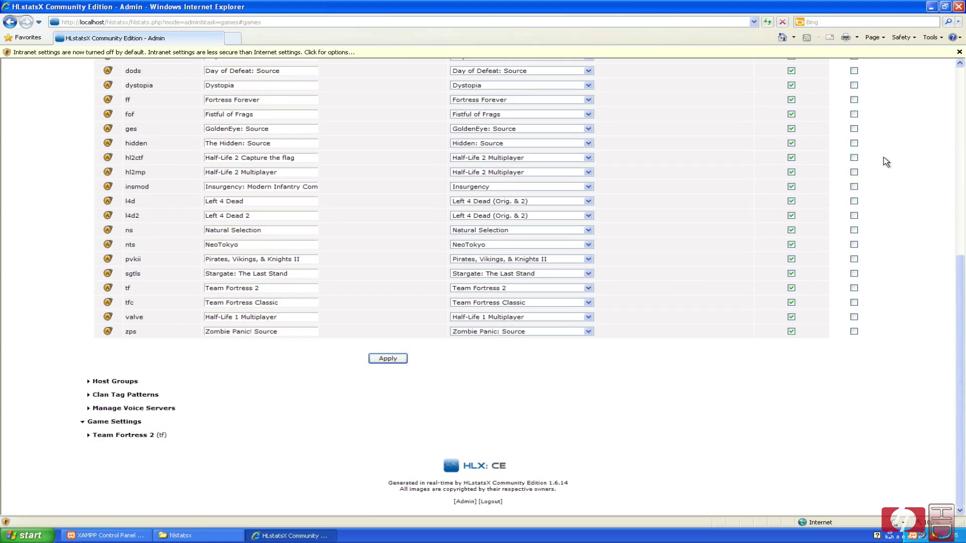
click(388, 358)
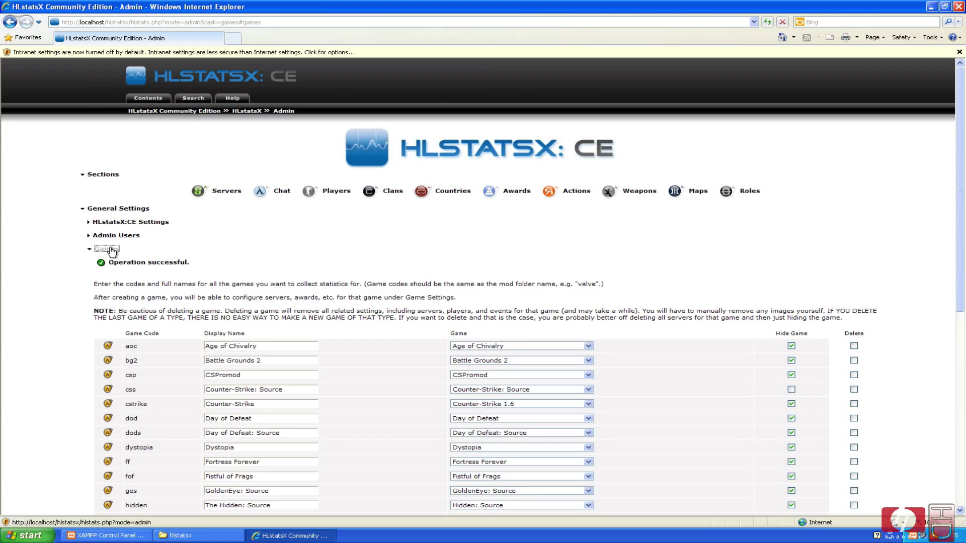
click(106, 249)
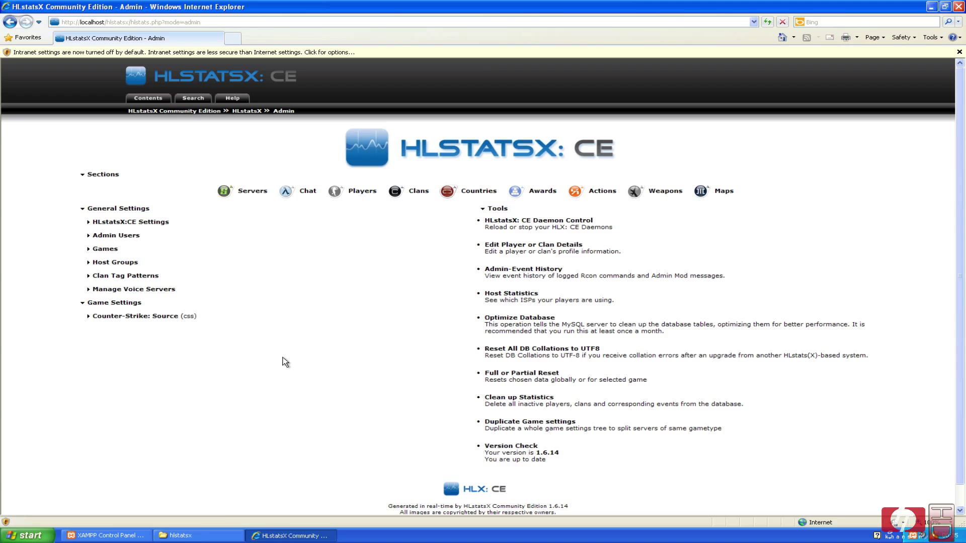
Expand Counter-Strike: Source settings and open Add Server at the Server IP Address field.
click(133, 317)
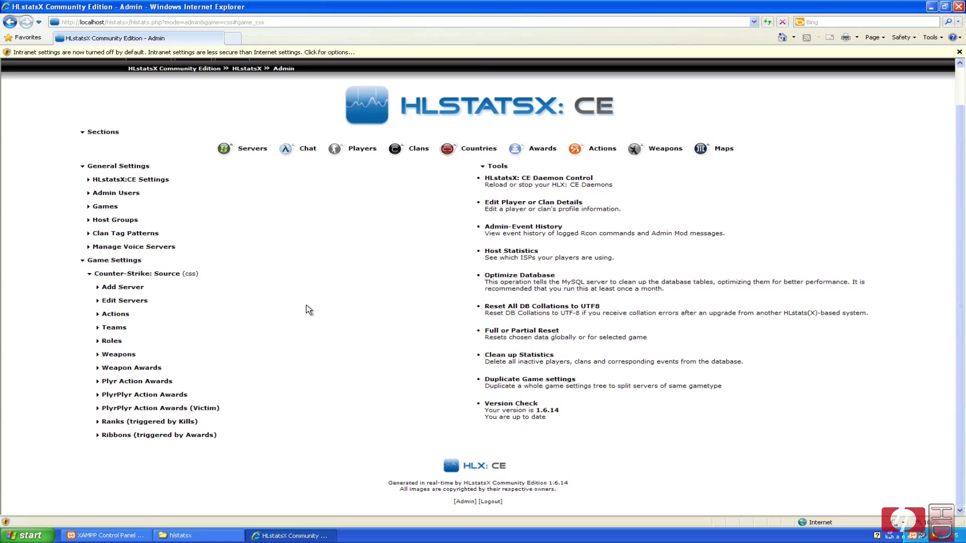
click(131, 291)
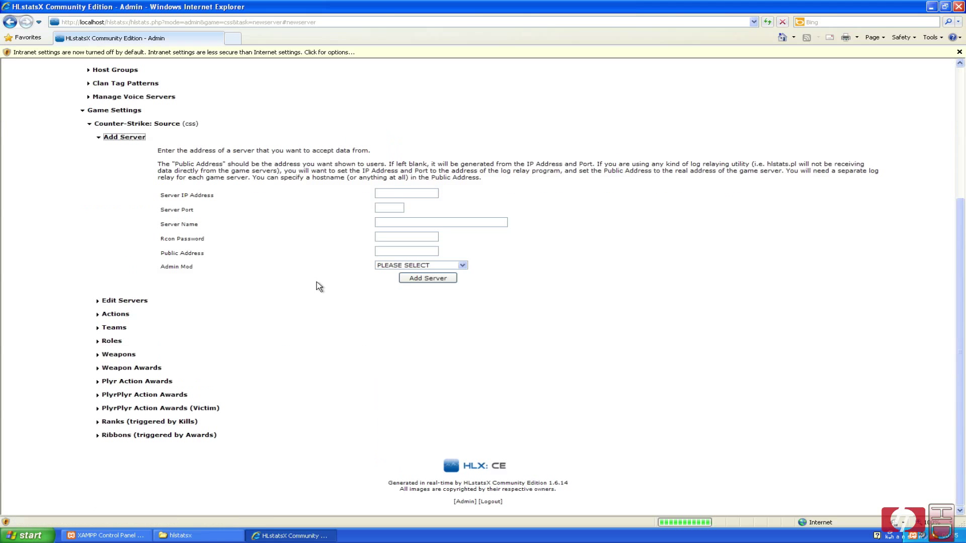
click(405, 195)
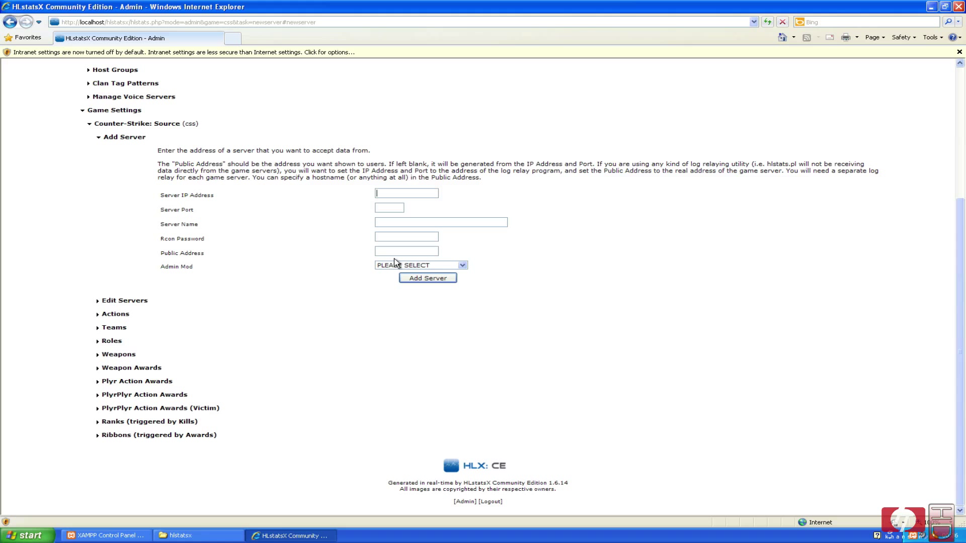
key(super)
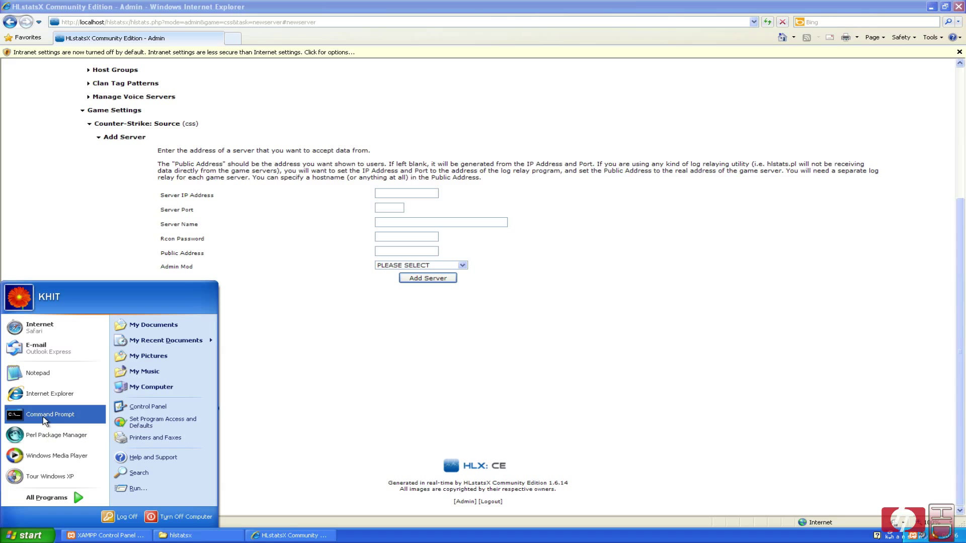
Run ipconfig in Command Prompt to find the machine's IP address 10.211.55.7.
click(43, 416)
text(ipconfig)
key(Return)
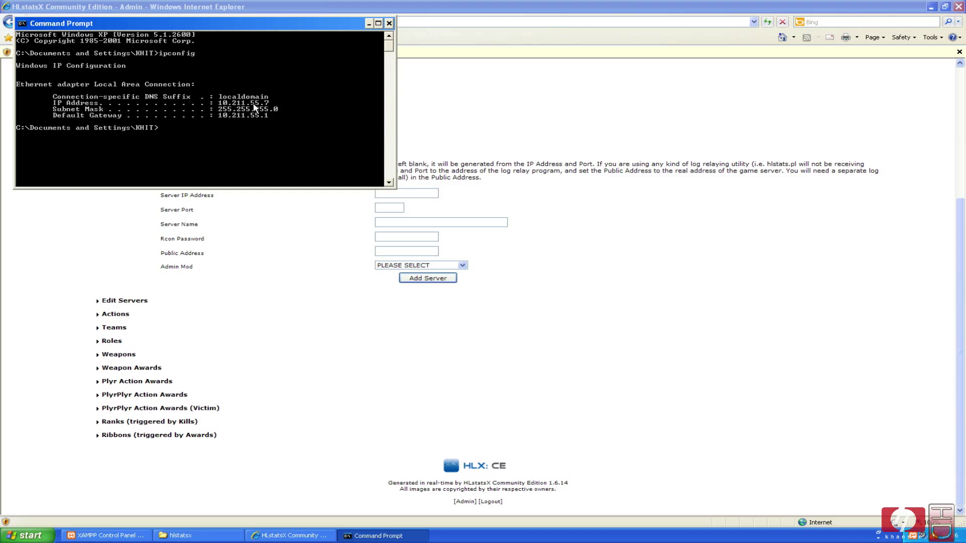
Enter IP 10.211.55.7, port 27015 and server name 'KH-Gaming system CS:S 24/7' in the Add Server form.
click(399, 194)
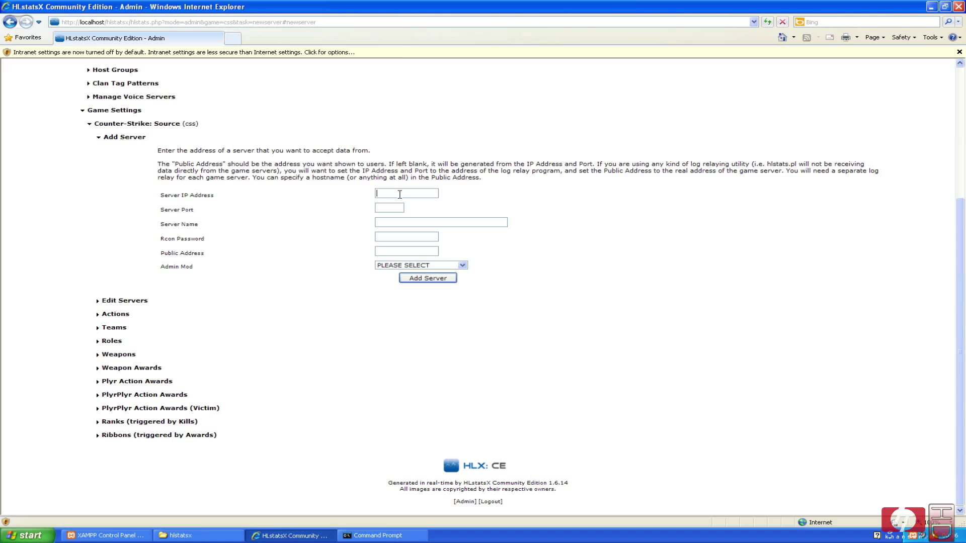
text(10.21)
text(1.55.7)
text(2)
text(7015)
text(Para)
text(llels te)
text(sting )
text(server)
key(BackSpace)
key(BackSpace)
key(BackSpace)
key(BackSpace)
key(BackSpace)
key(BackSpace)
key(BackSpace)
key(BackSpace)
key(BackSpace)
key(BackSpace)
key(BackSpace)
key(BackSpace)
key(BackSpace)
key(BackSpace)
key(BackSpace)
key(BackSpace)
key(BackSpace)
key(BackSpace)
key(BackSpace)
key(BackSpace)
text(KHG)
key(BackSpace)
text(-GAmin)
key(BackSpace)
key(BackSpace)
key(BackSpace)
key(BackSpace)
text(aming)
text(system CS:S 24/7)
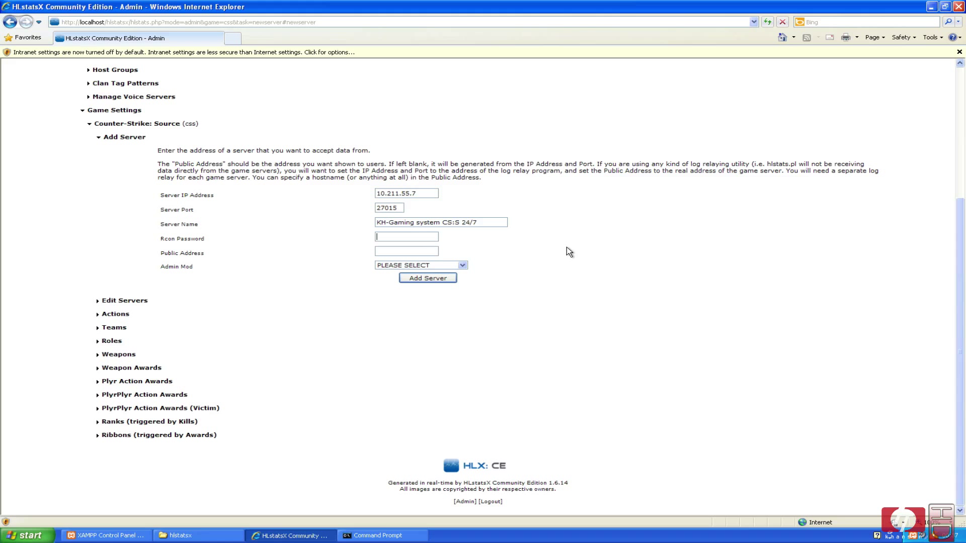
Browse from My Computer to C:\Valve\Server1\orangebox\cstrike\cfg.
click(27, 535)
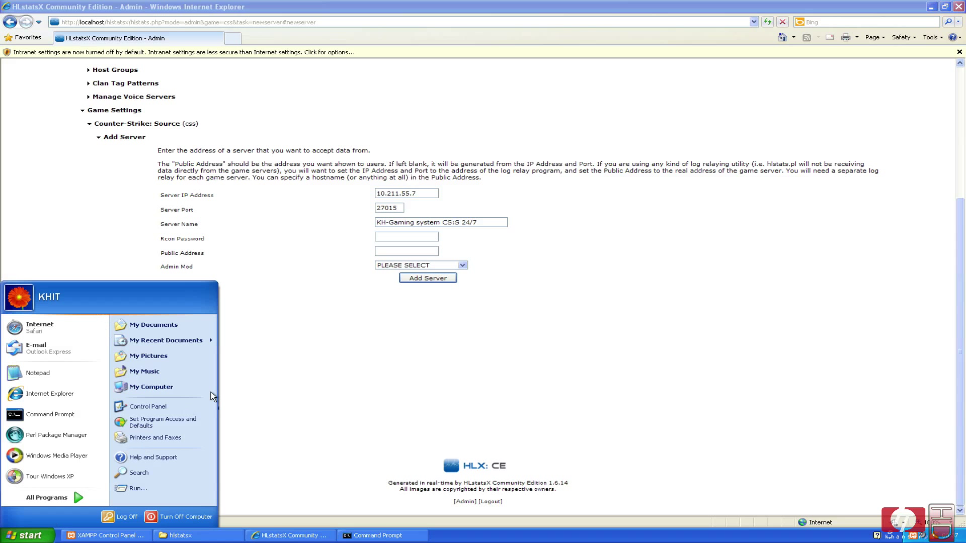
click(182, 391)
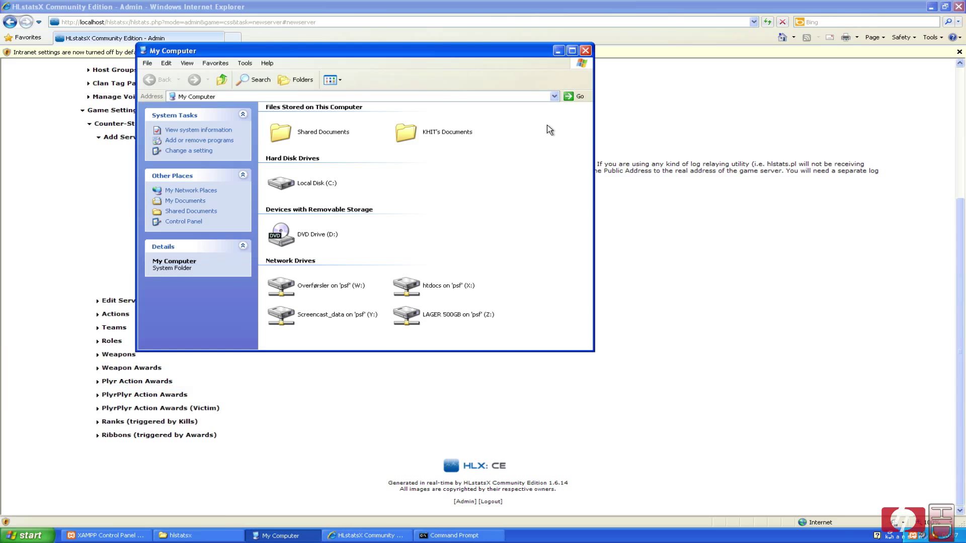
double_click(305, 183)
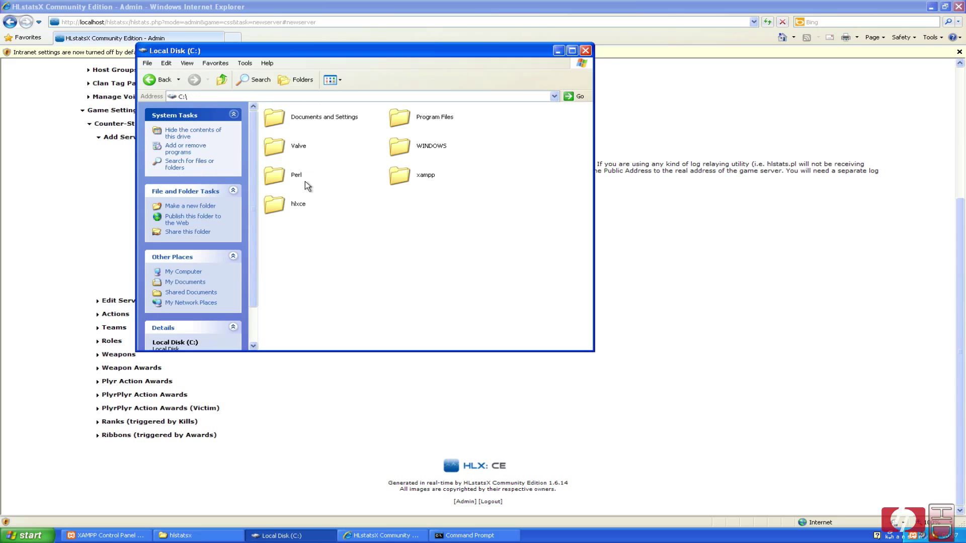
double_click(276, 148)
double_click(279, 121)
double_click(405, 120)
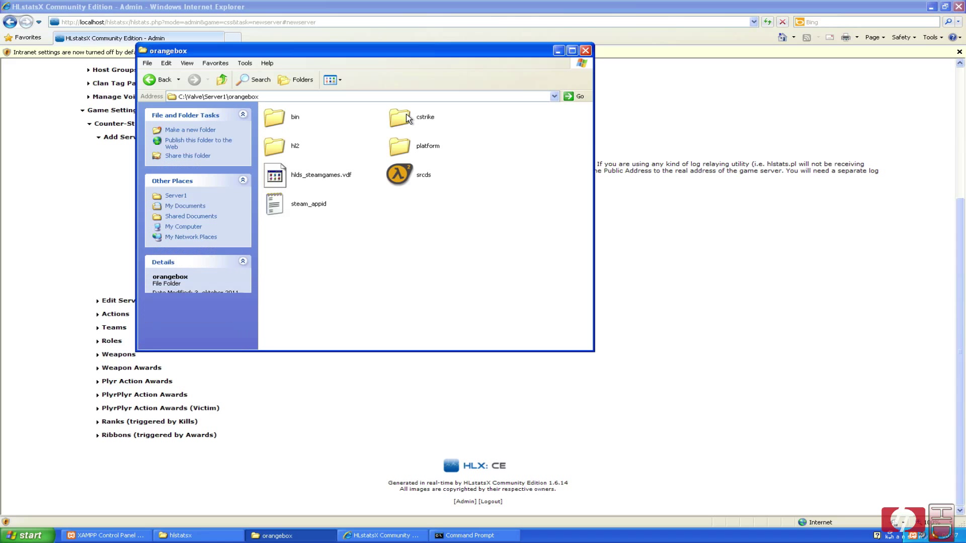
double_click(400, 121)
double_click(286, 201)
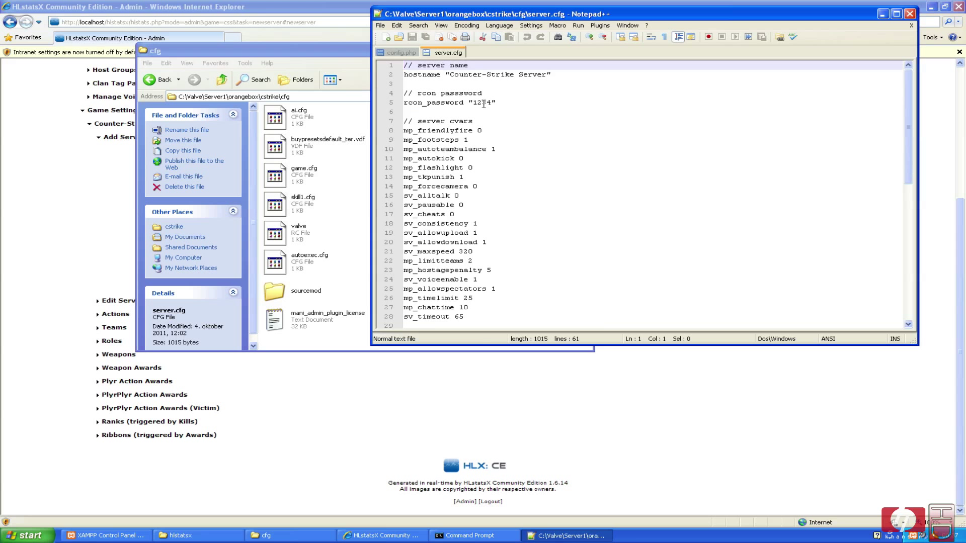
Select the rcon_password value in server.cfg to read it.
double_click(483, 102)
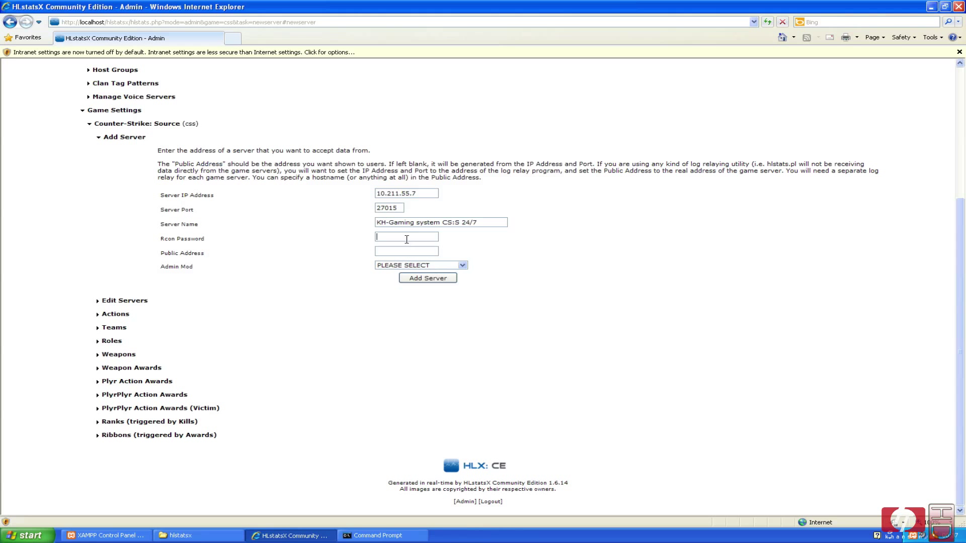
Fill in the server's rcon password and set Admin Mod to Sourcemod.
text(1234)
click(413, 251)
click(407, 267)
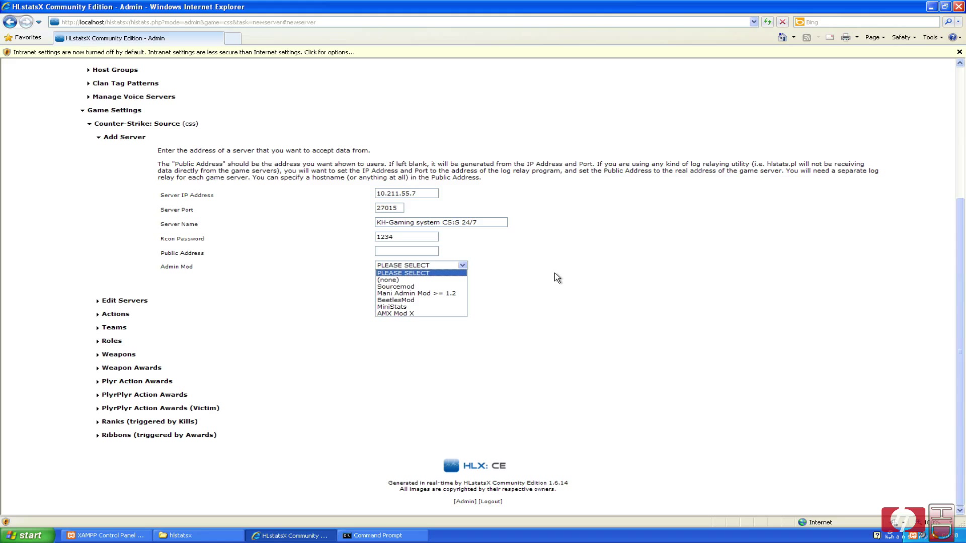
click(423, 287)
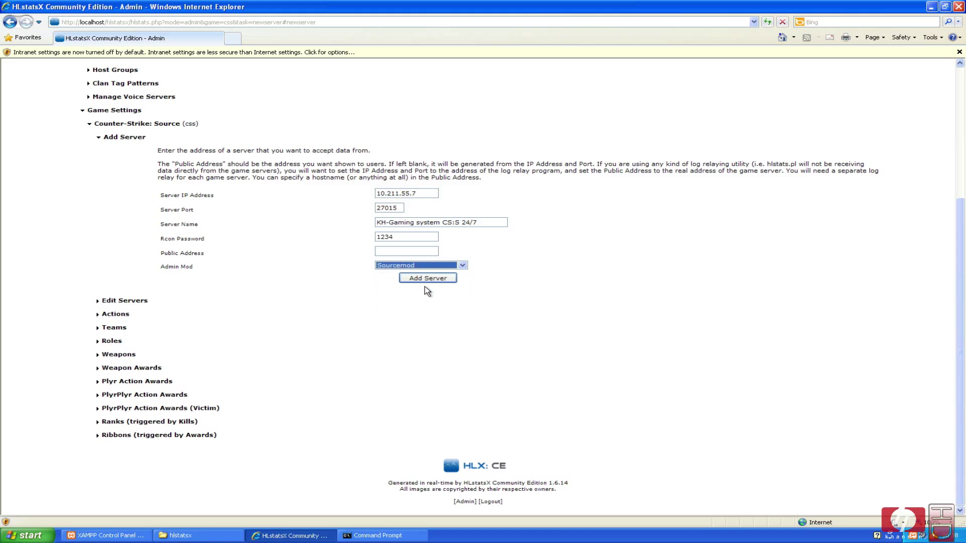
click(456, 308)
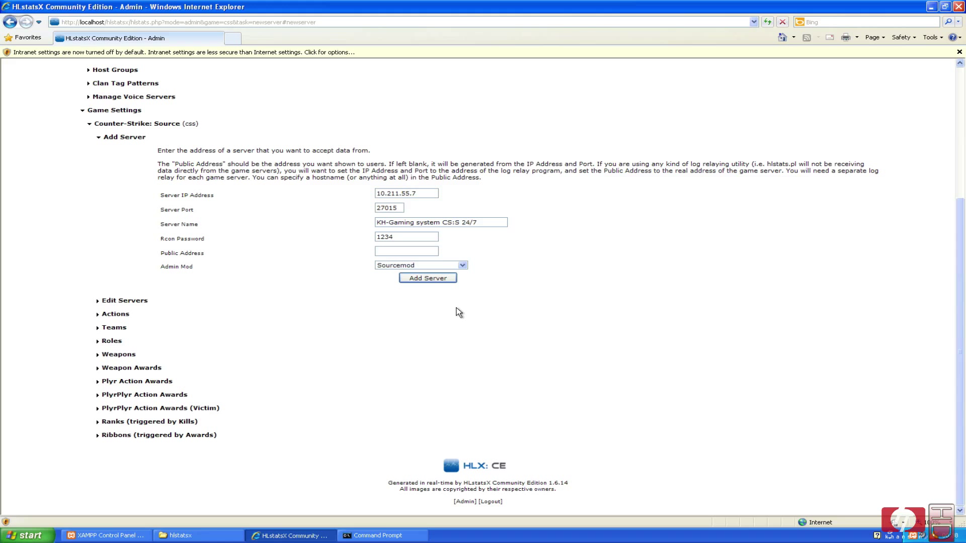
Add the server, then apply its parameter settings on the settings page.
click(444, 282)
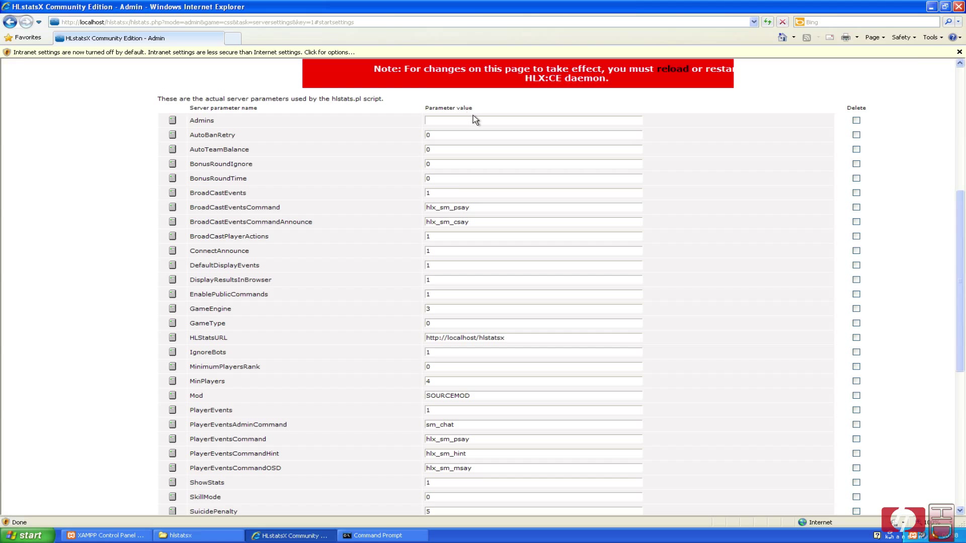
click(428, 119)
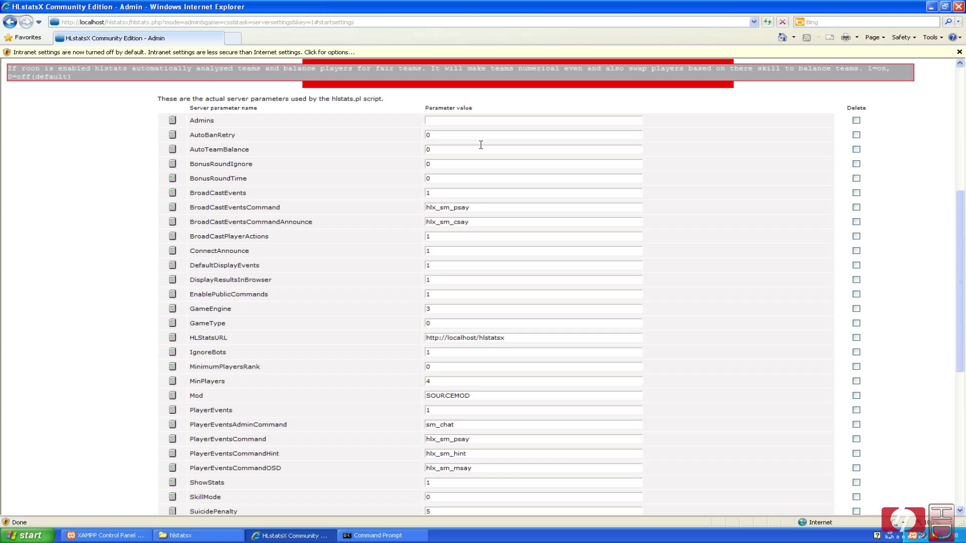
scroll(497, 204, down, 7)
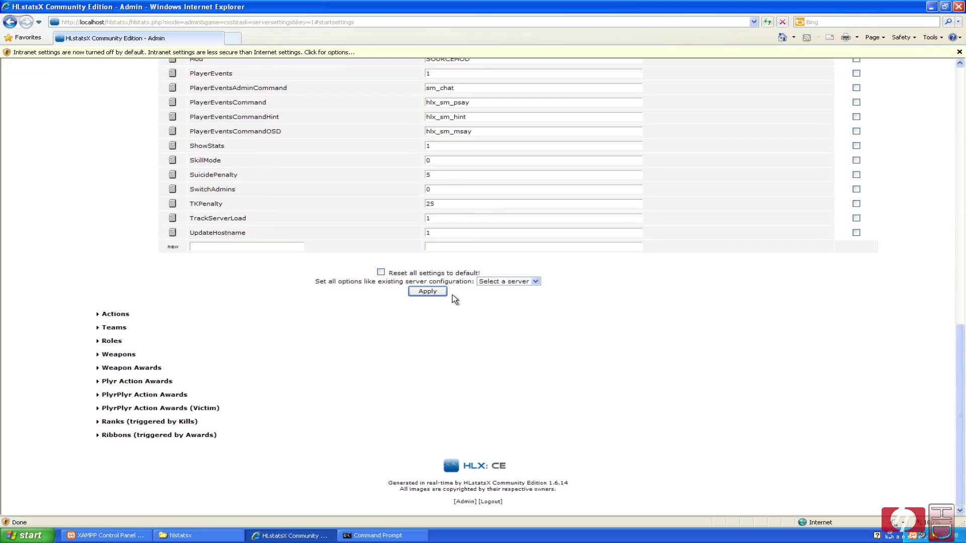
click(428, 292)
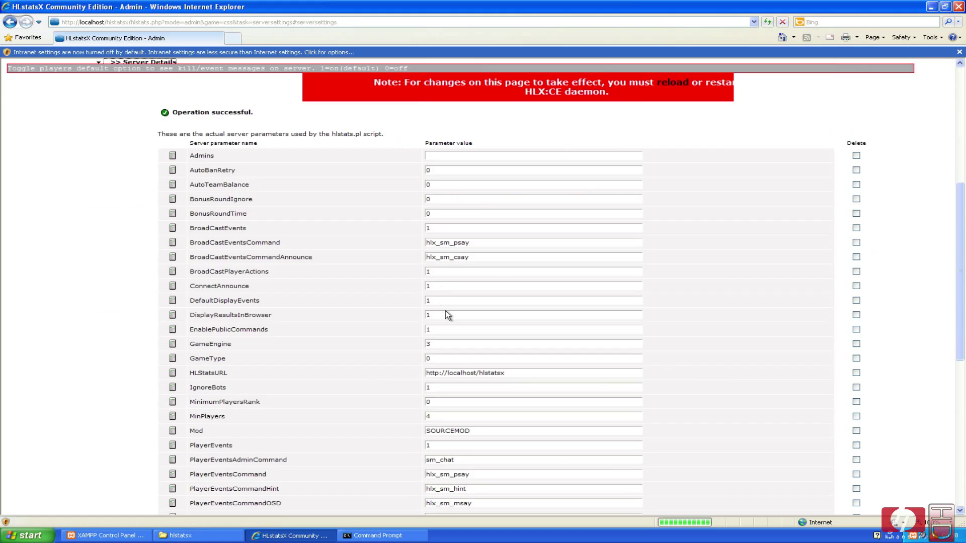
Check which servers the settings could be copied from.
scroll(443, 307, down, 3)
scroll(428, 303, down, 5)
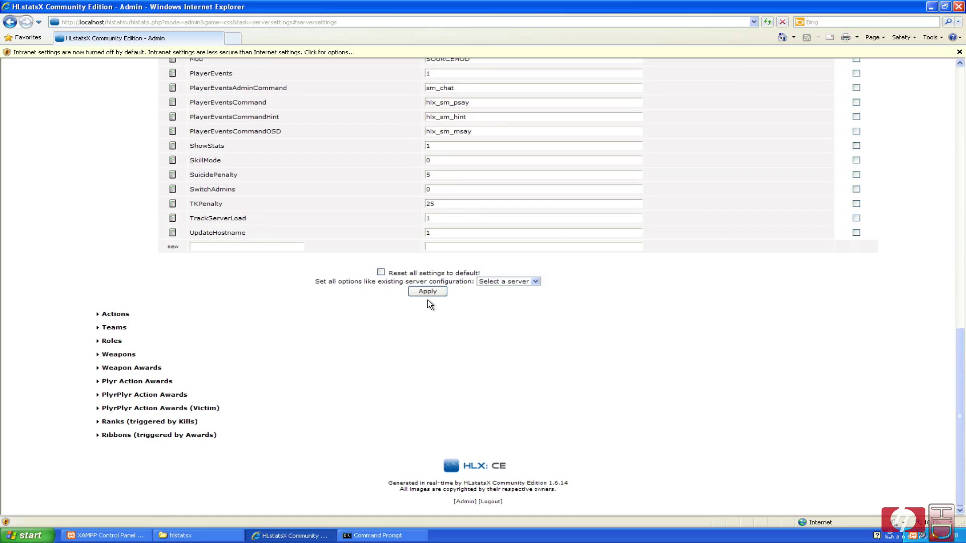
click(502, 282)
Close Internet Explorer and the Command Prompt window.
click(959, 7)
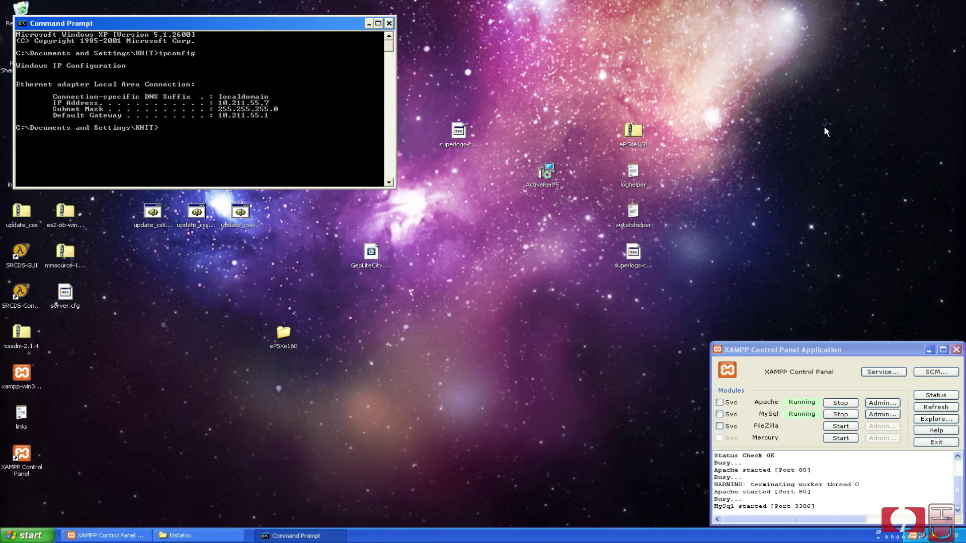
click(392, 20)
click(453, 418)
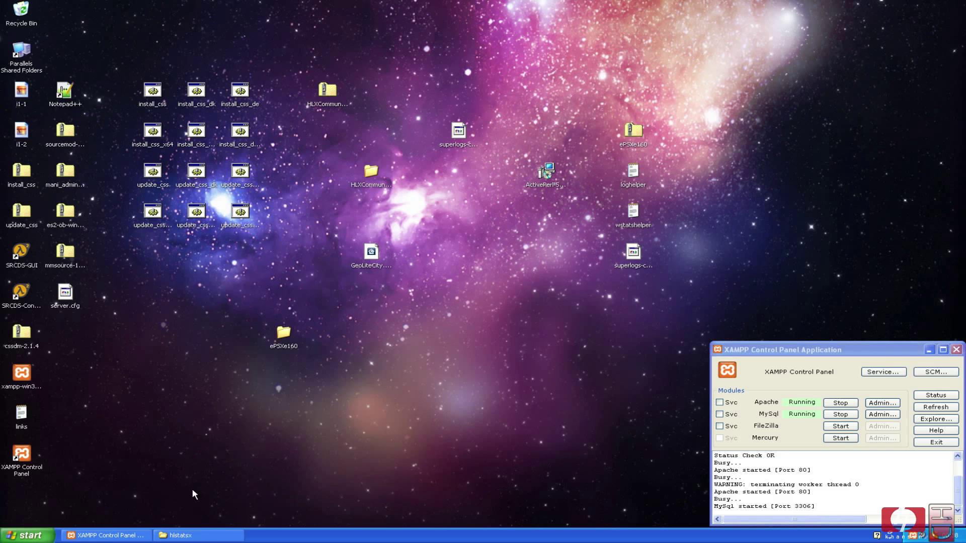
Navigate from My Computer to C:\Valve\Server1\orangebox\cstrike\cfg.
click(29, 535)
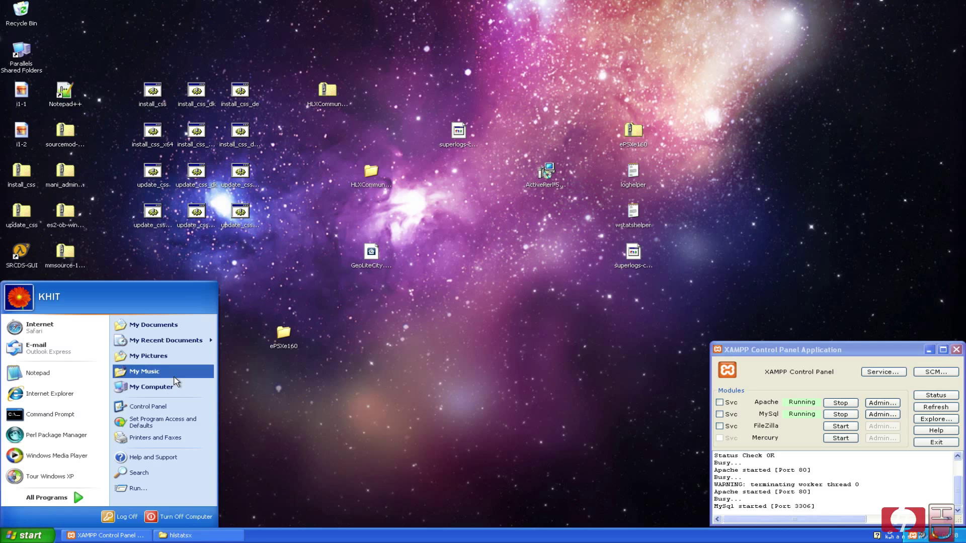
click(151, 387)
double_click(296, 185)
double_click(291, 143)
double_click(292, 121)
double_click(411, 118)
double_click(414, 119)
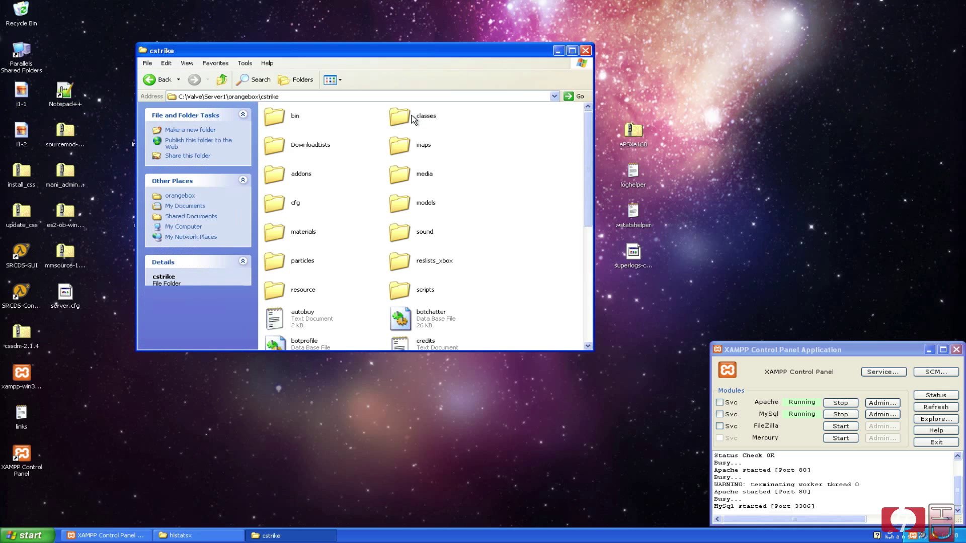
double_click(292, 206)
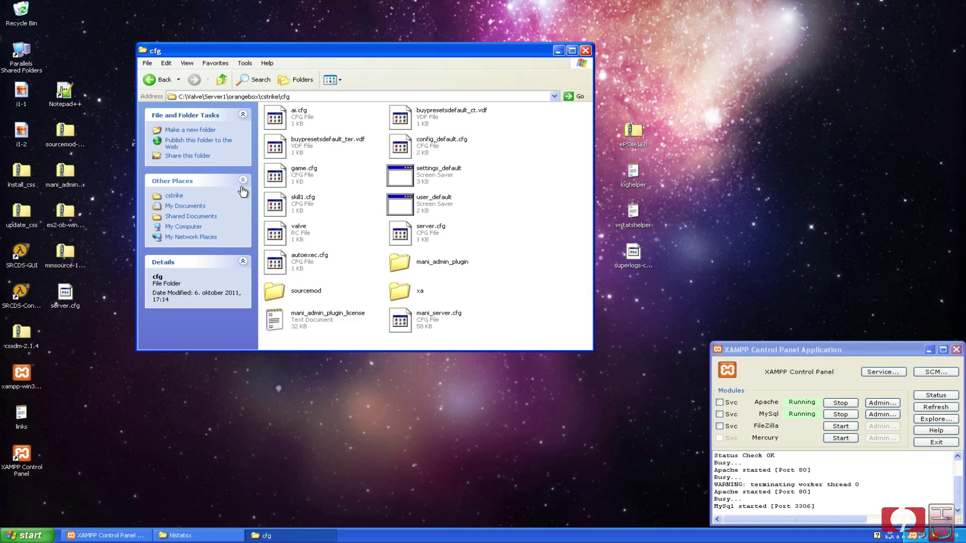
Open autoexec.cfg in Notepad++ and close the server.cfg and config.php tabs.
right_click(280, 260)
click(312, 293)
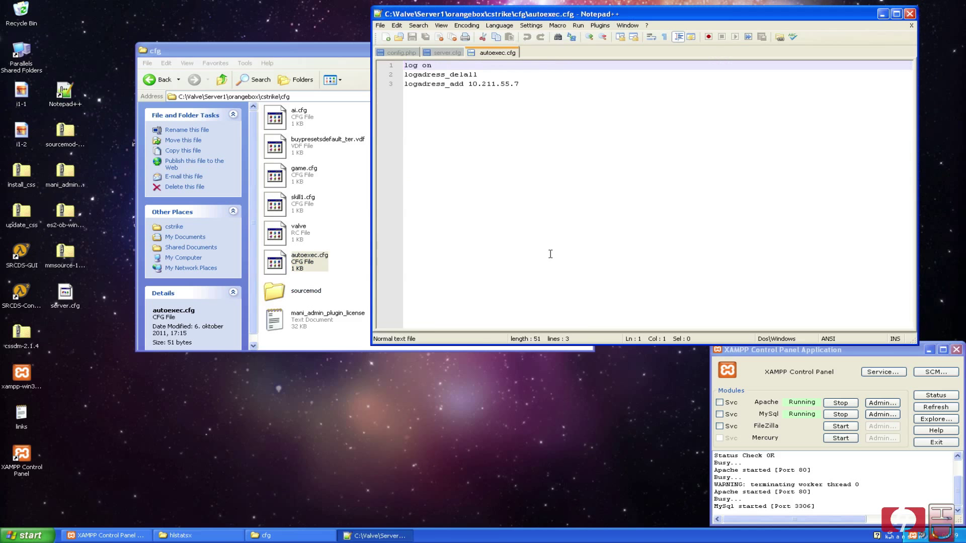
click(352, 262)
click(711, 157)
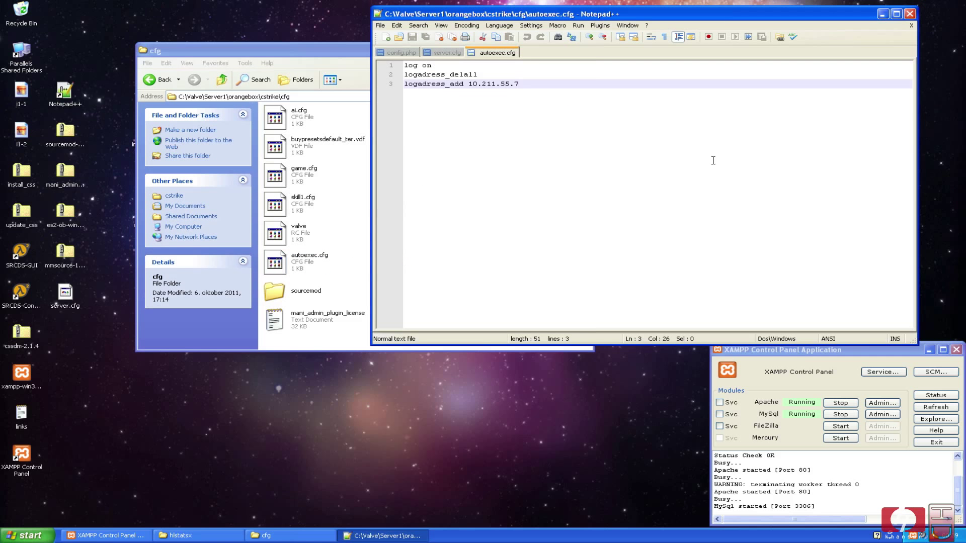
right_click(441, 52)
click(460, 61)
right_click(400, 52)
click(417, 61)
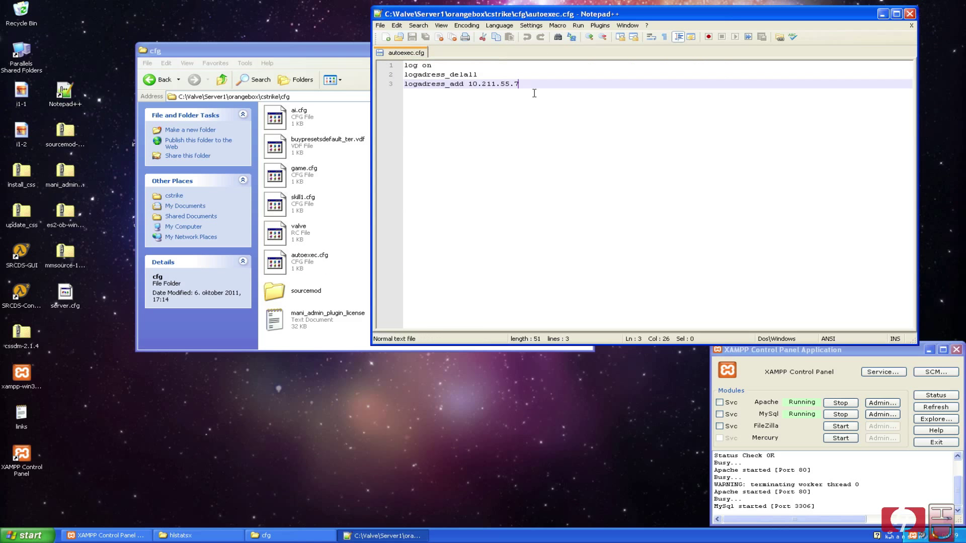
Review the log on, logadress_delall and logadress_add 10.211.55.7 lines, then close Notepad++.
click(498, 87)
drag(531, 83, 381, 66)
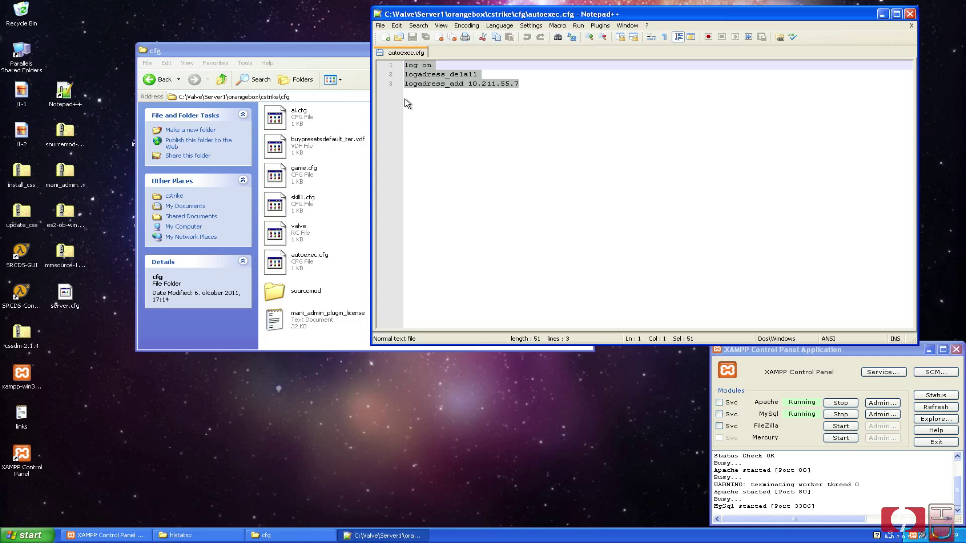
click(530, 83)
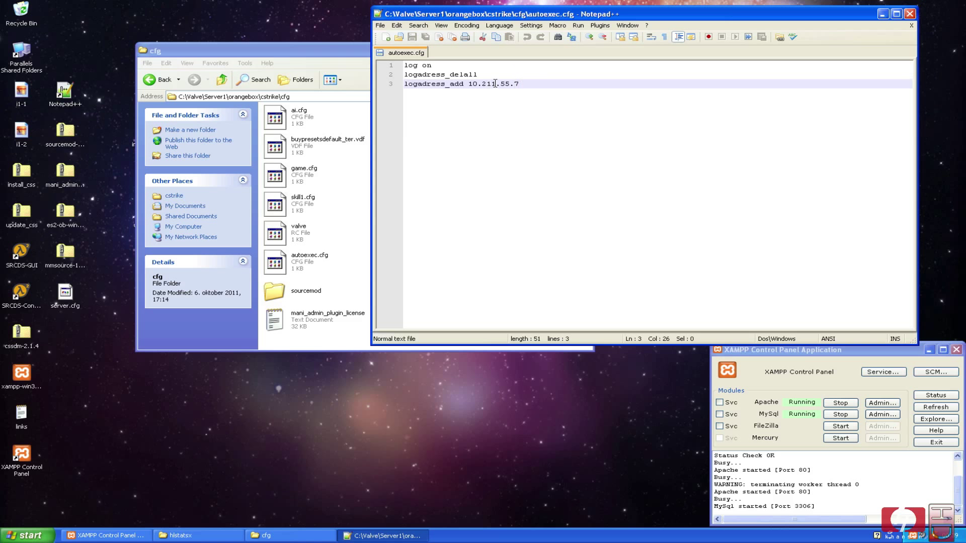
click(439, 67)
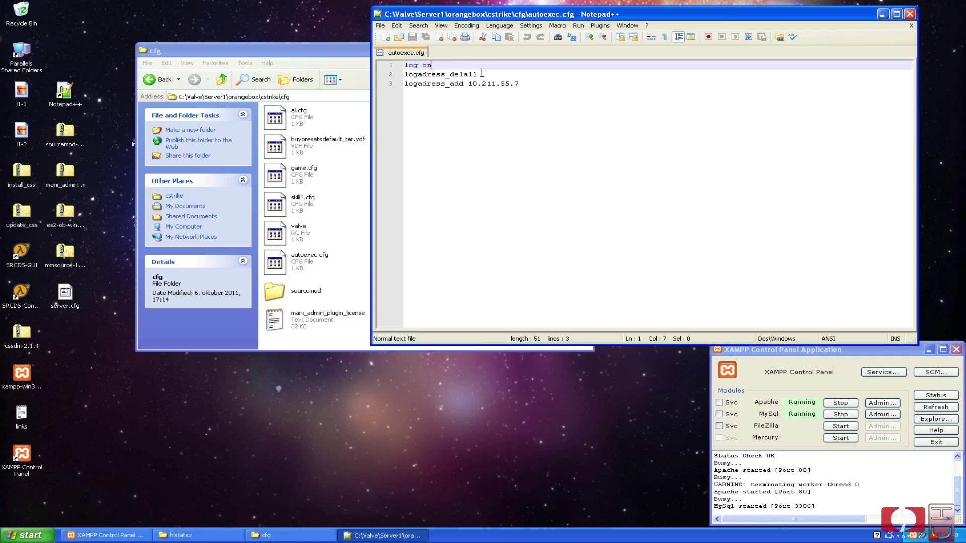
drag(480, 74, 395, 82)
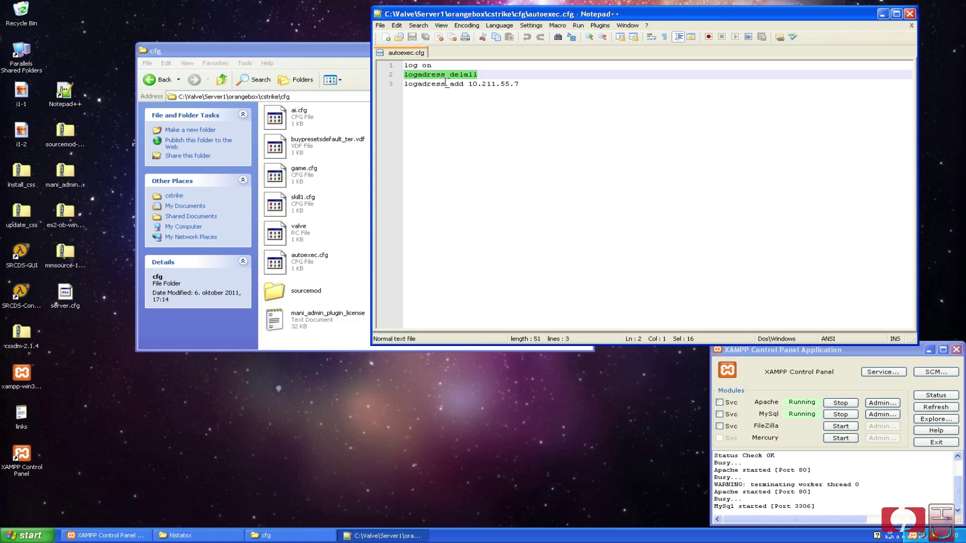
click(523, 84)
click(483, 84)
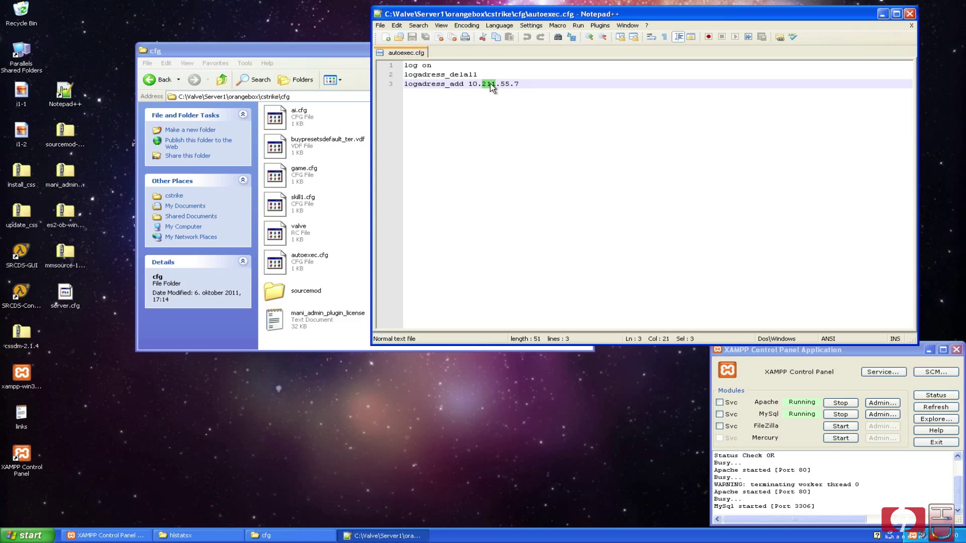
drag(520, 85, 473, 84)
click(536, 84)
click(908, 15)
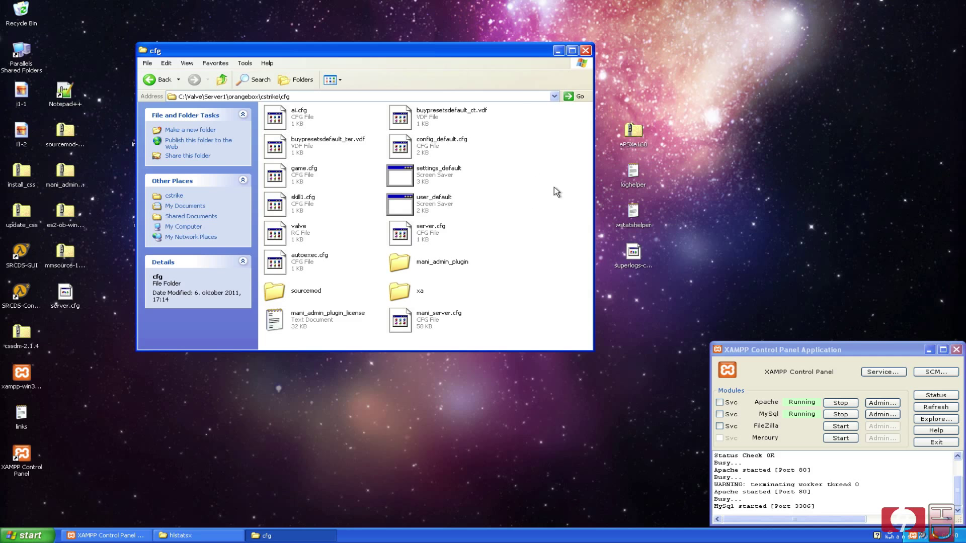
Open the sourcemod folder inside HLXCommunityEdition1.6.14FULL on the desktop.
drag(470, 53, 424, 184)
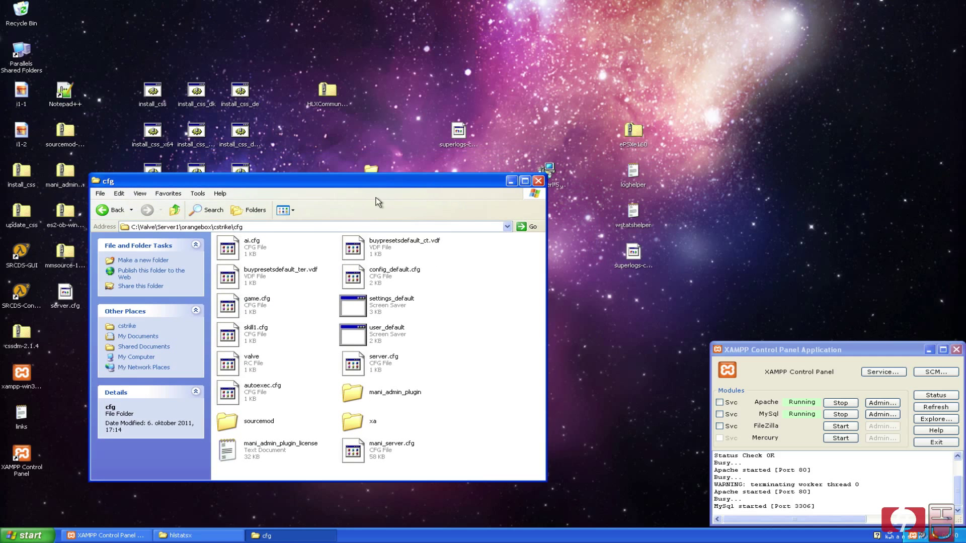
click(102, 209)
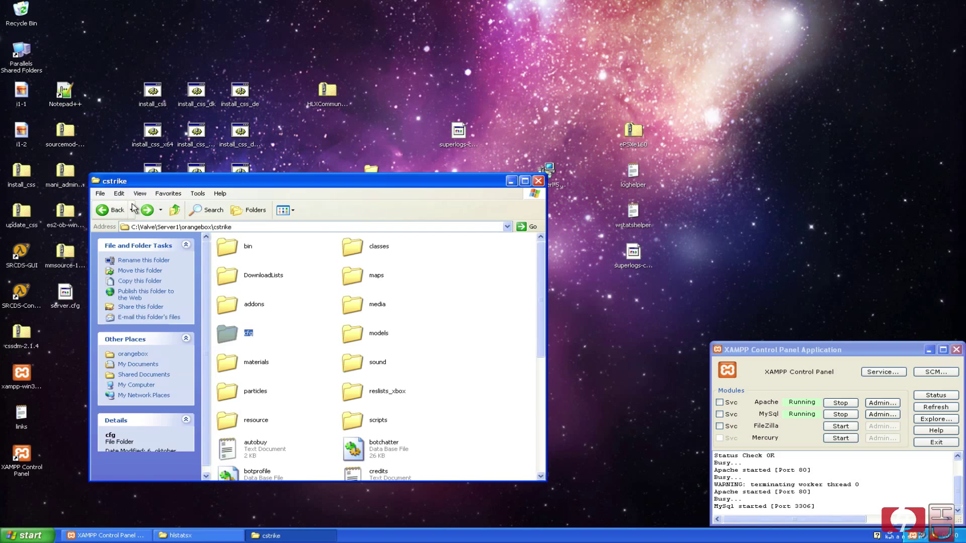
drag(182, 187, 209, 269)
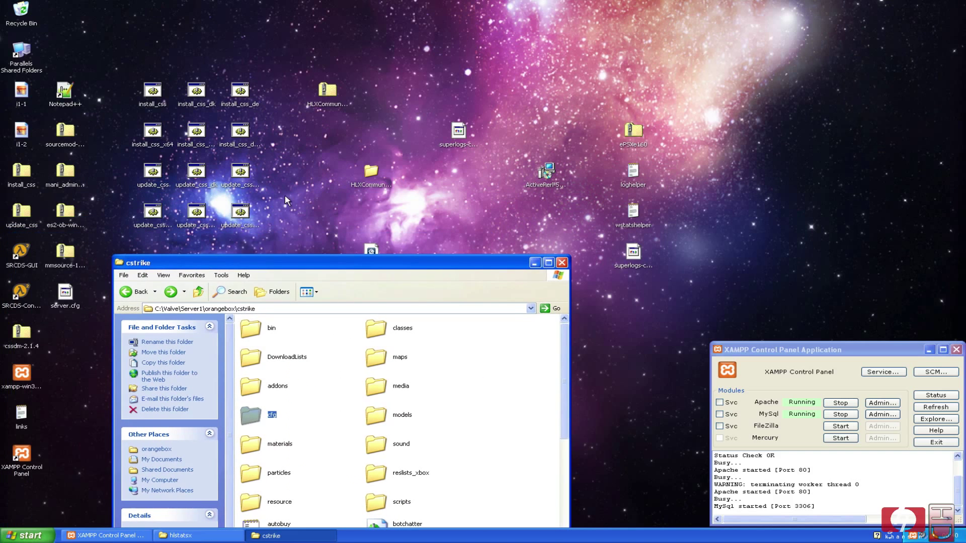
double_click(373, 171)
drag(497, 57, 701, 10)
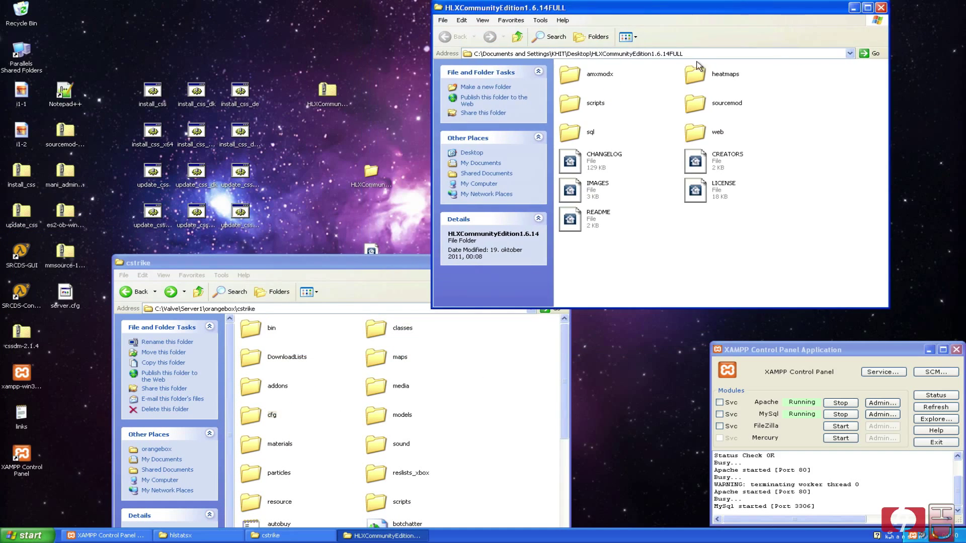
double_click(710, 100)
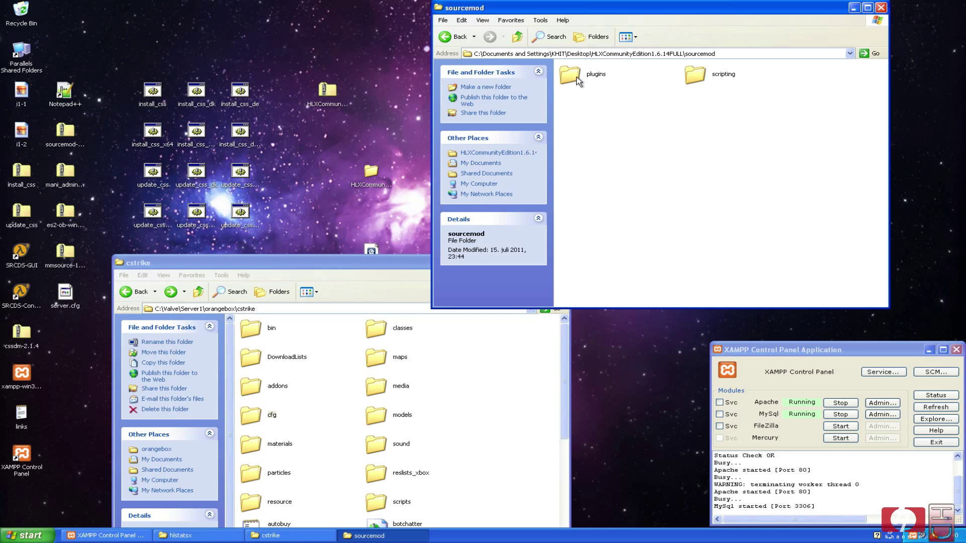
Open the server's cstrike\addons\sourcemod folder alongside it.
click(472, 322)
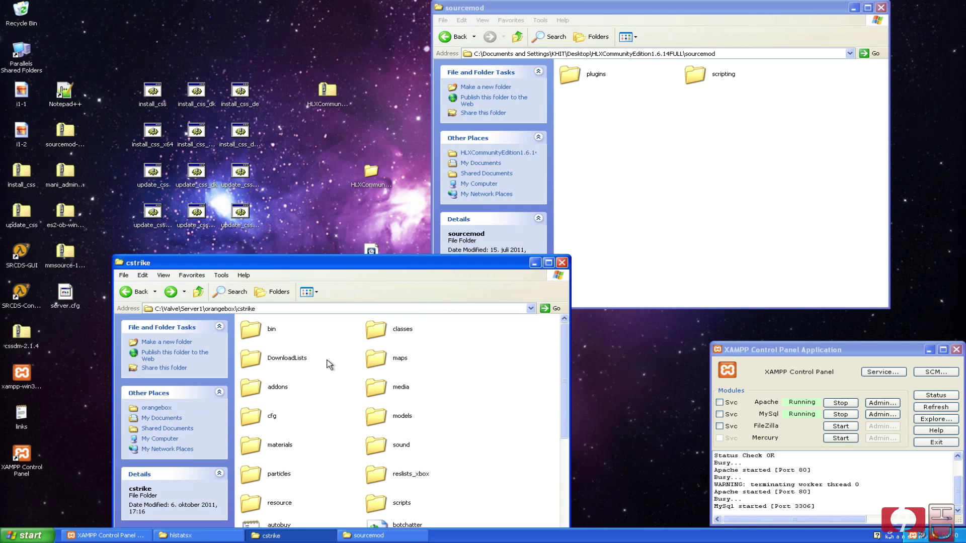
drag(348, 263, 353, 176)
click(276, 301)
double_click(276, 302)
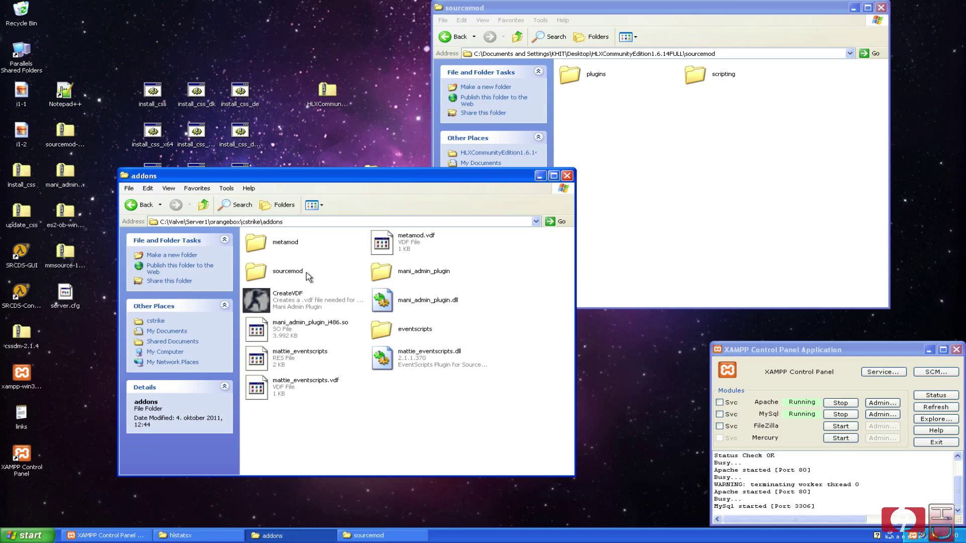
double_click(283, 272)
drag(354, 186, 294, 158)
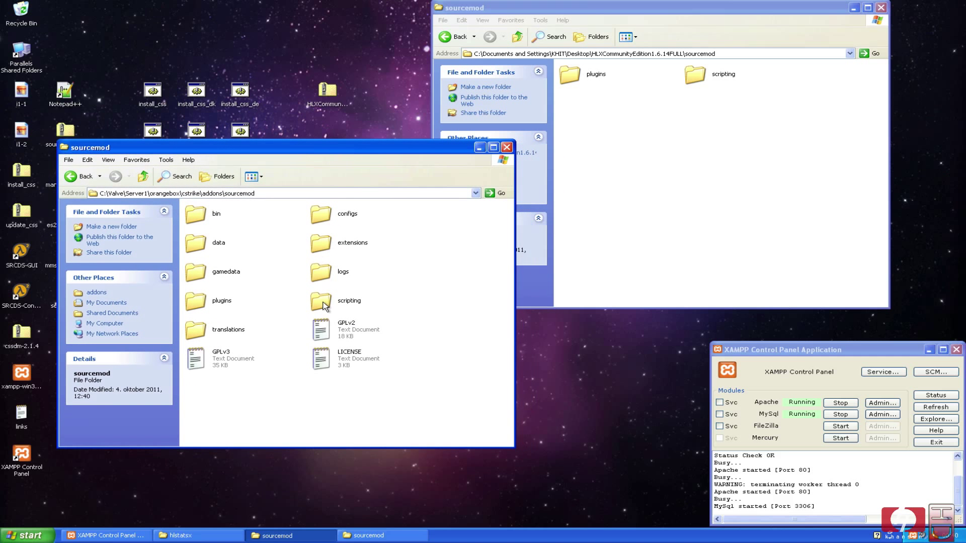
Move the plugins and scripting folders into addons\sourcemod, replacing existing files.
click(726, 107)
drag(738, 100, 231, 402)
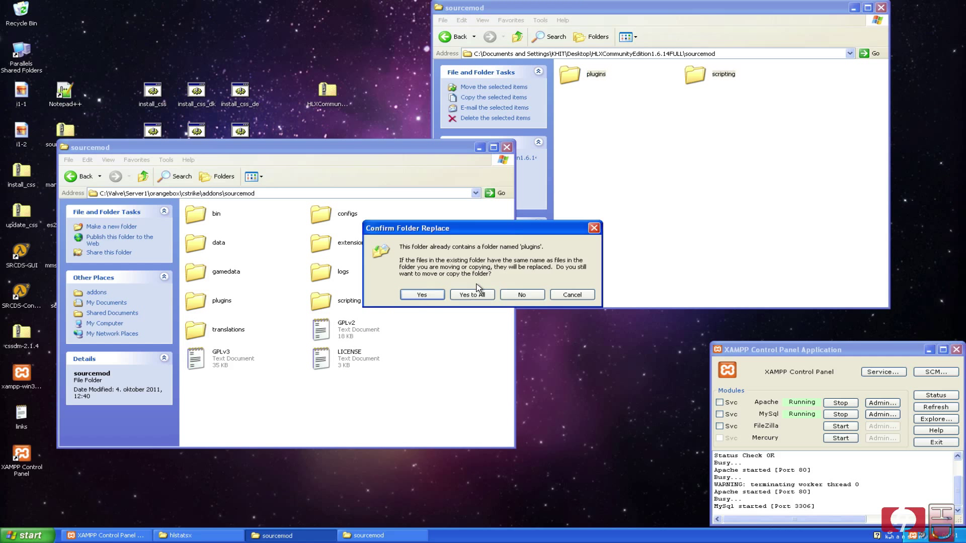
click(430, 293)
click(466, 329)
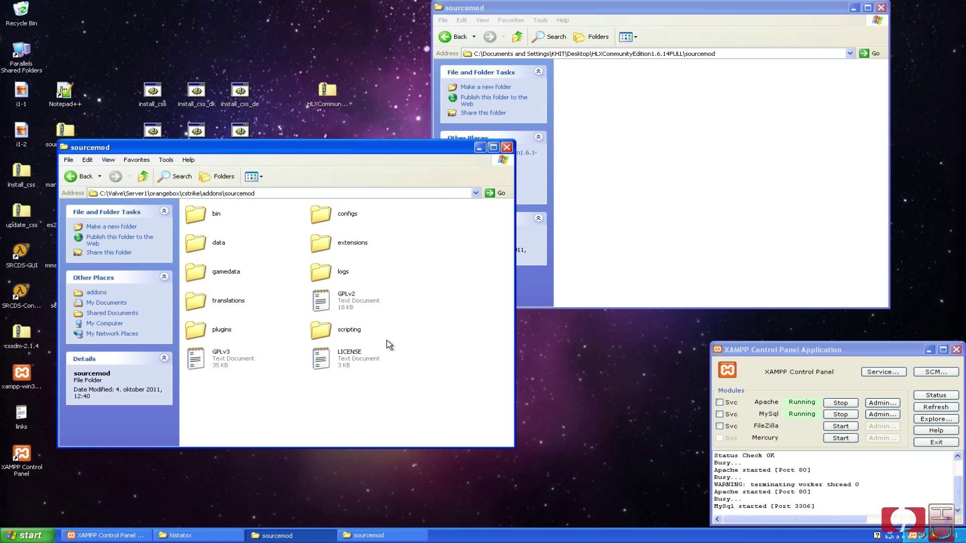
Close the emptied HLX sourcemod window and copy superlogs-css.smx from the desktop.
click(880, 7)
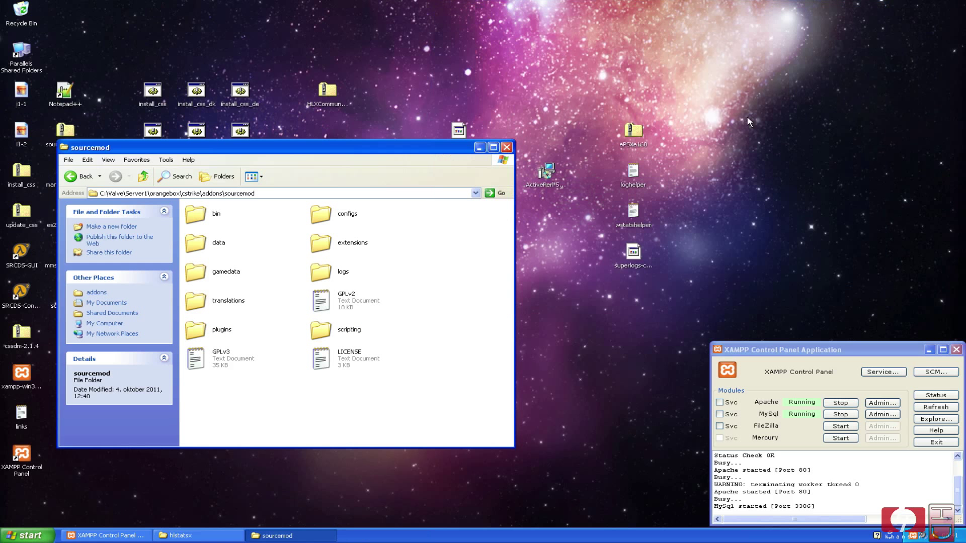
drag(637, 252, 759, 171)
mouse_move(656, 266)
mouse_down()
mouse_move(634, 271)
mouse_move(644, 274)
mouse_up()
click(578, 233)
drag(437, 148, 599, 213)
click(459, 132)
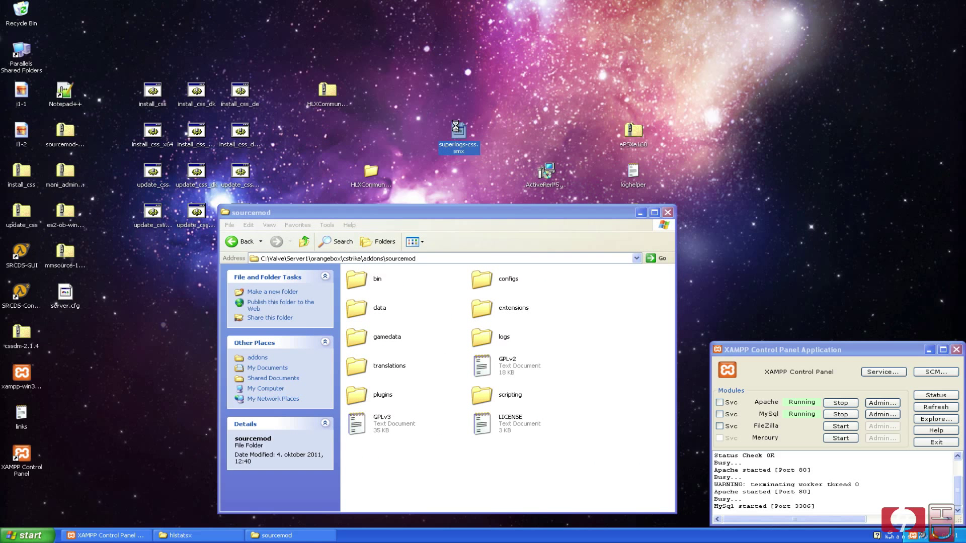
right_click(457, 129)
click(484, 225)
Paste superlogs-css.smx into addons\sourcemod\plugins and close the folder window.
click(607, 344)
double_click(373, 396)
right_click(662, 382)
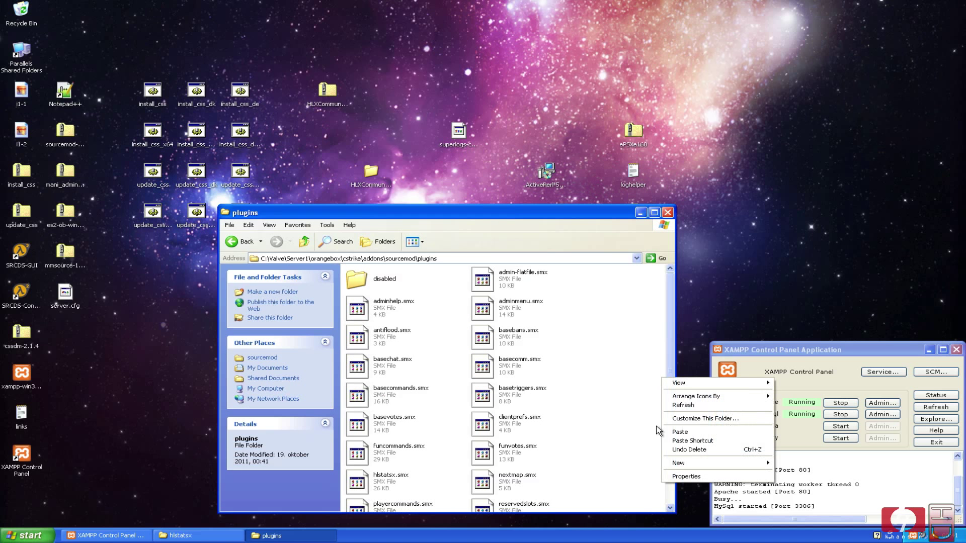
right_click(612, 405)
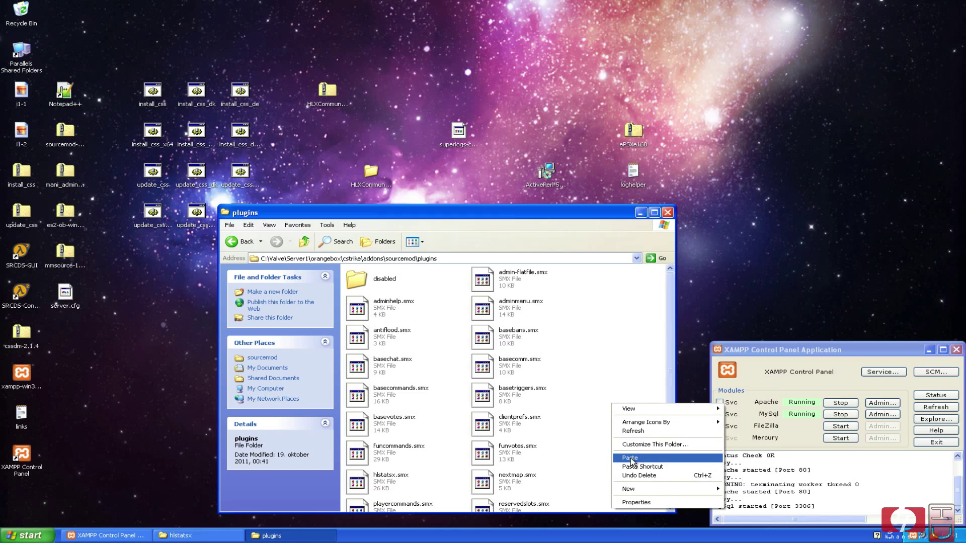
click(630, 457)
click(626, 394)
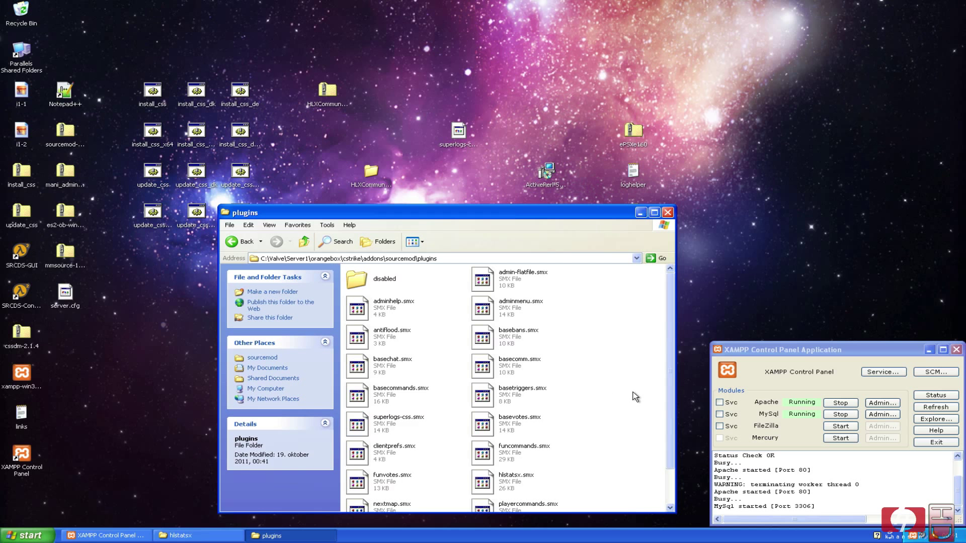
click(667, 212)
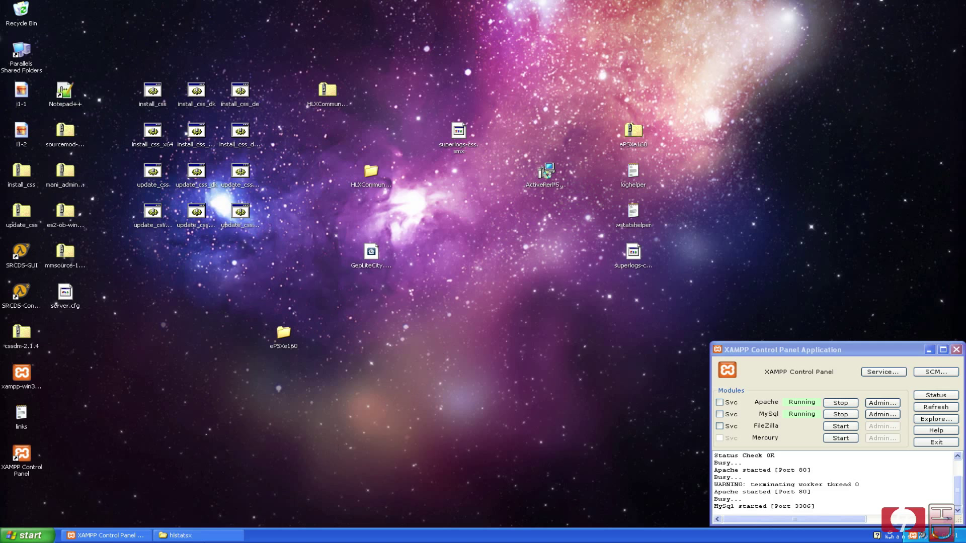
Close the hlstatsx Explorer window from its taskbar button.
right_click(201, 536)
click(223, 535)
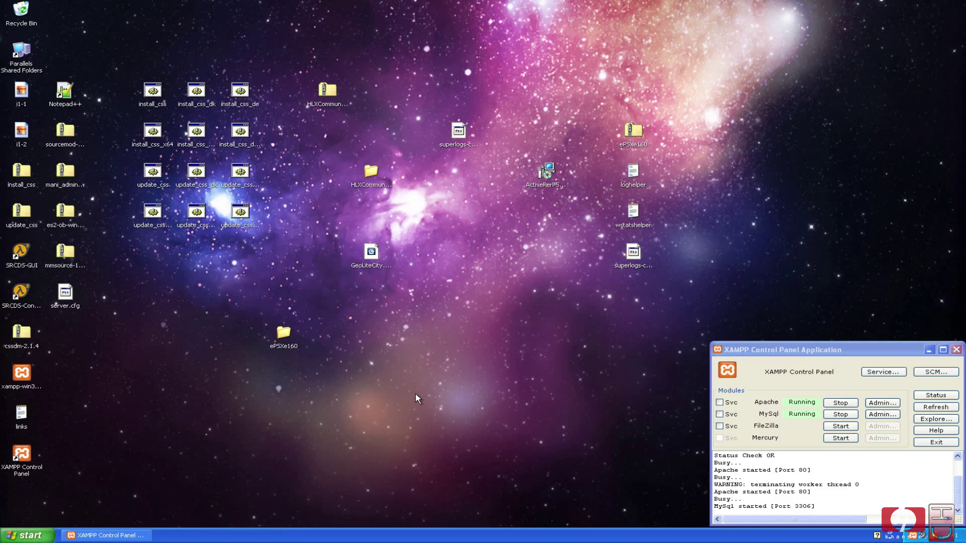